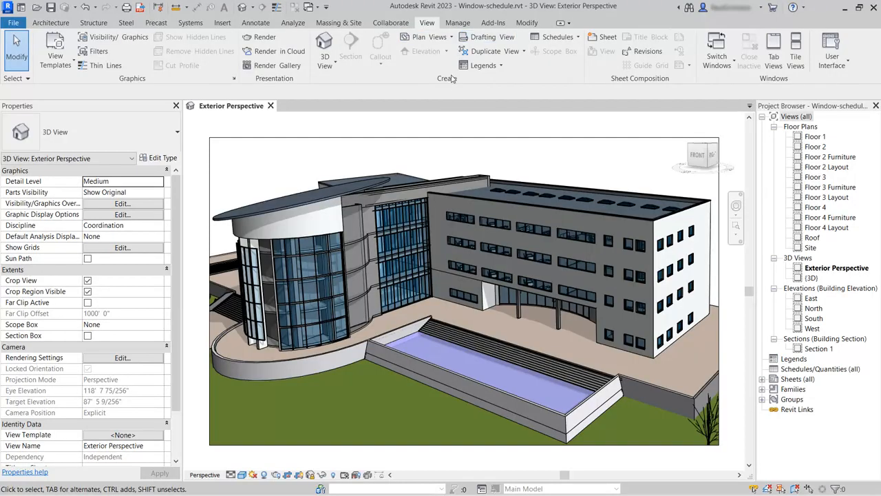
# Start a new quantity schedule for the Windows category, found by searching 'win'
pyautogui.click(577, 38)
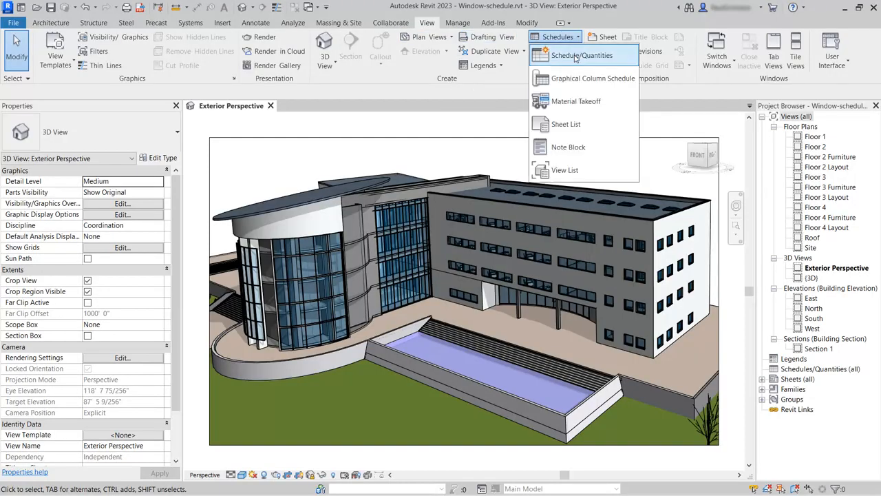
pyautogui.click(576, 57)
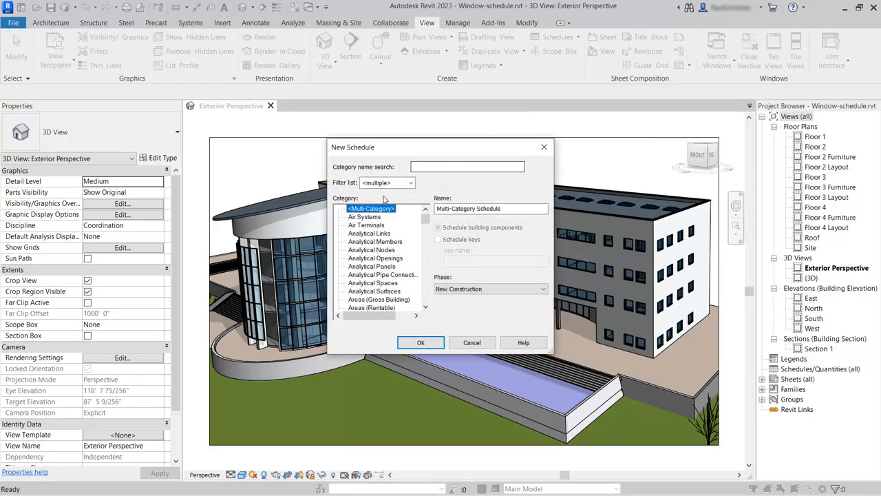
pyautogui.click(435, 166)
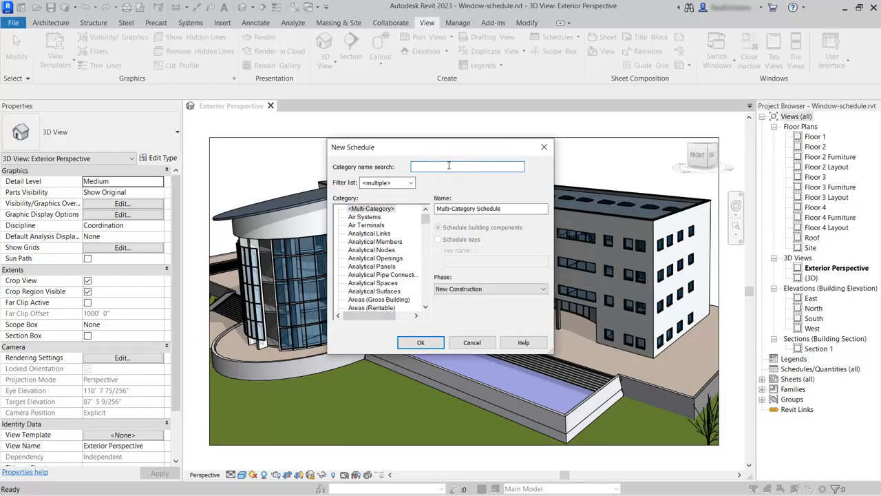
pyautogui.write('win')
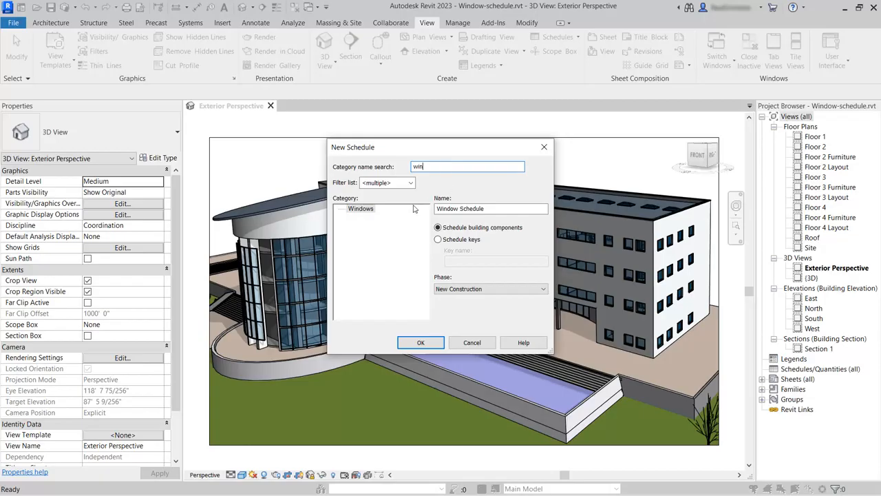
pyautogui.click(365, 210)
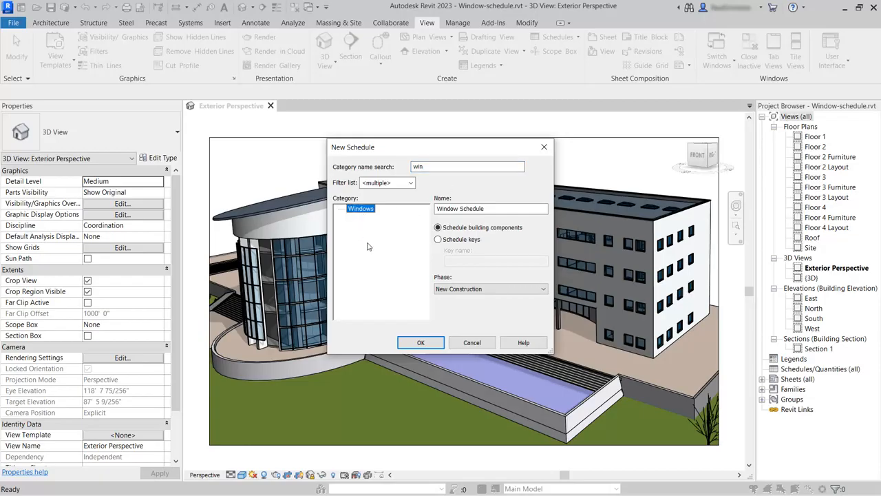
pyautogui.click(421, 342)
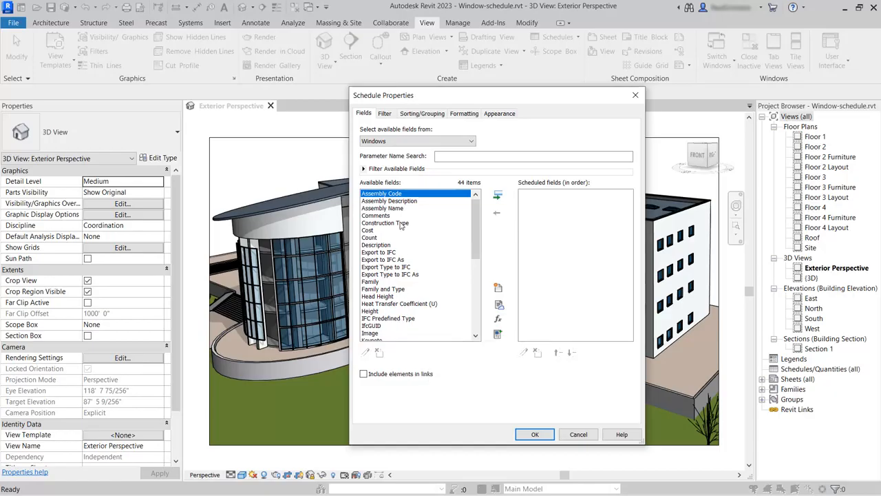
# Limit available fields to built-in parameters and add Level via a 'le' search
pyautogui.moveTo(478, 208)
pyautogui.mouseDown()
pyautogui.moveTo(478, 246)
pyautogui.moveTo(478, 213)
pyautogui.mouseUp()
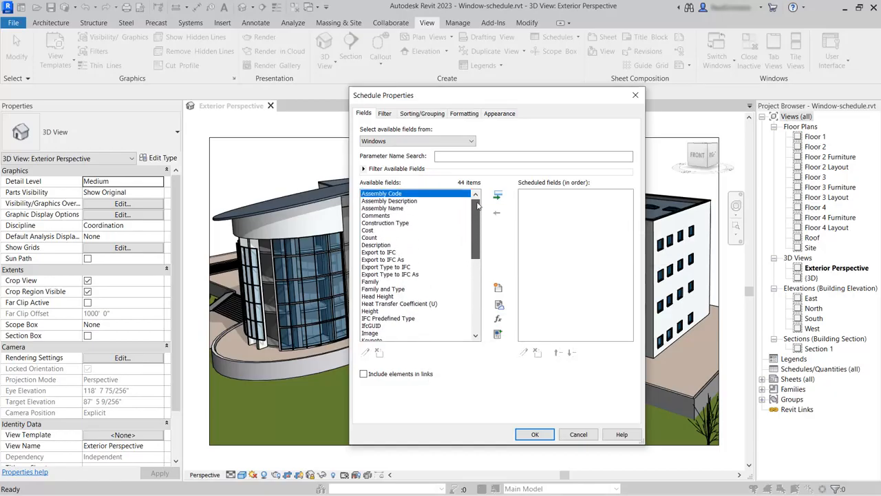
pyautogui.click(364, 169)
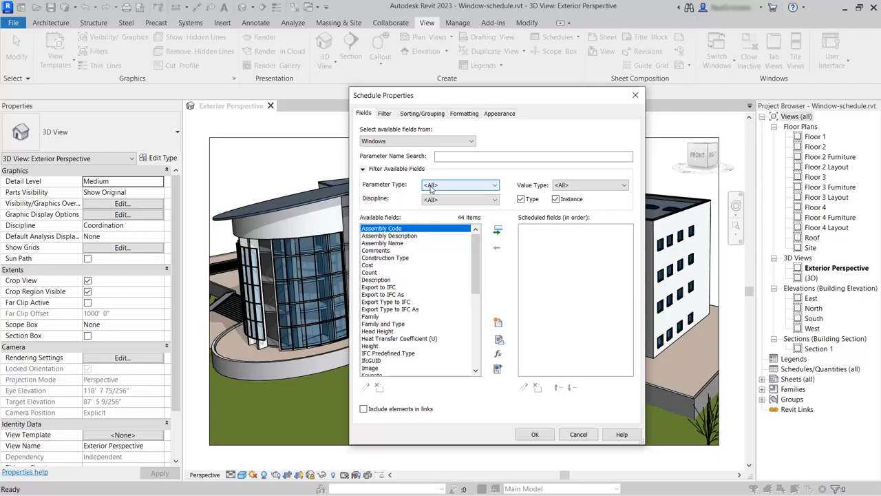
pyautogui.click(474, 188)
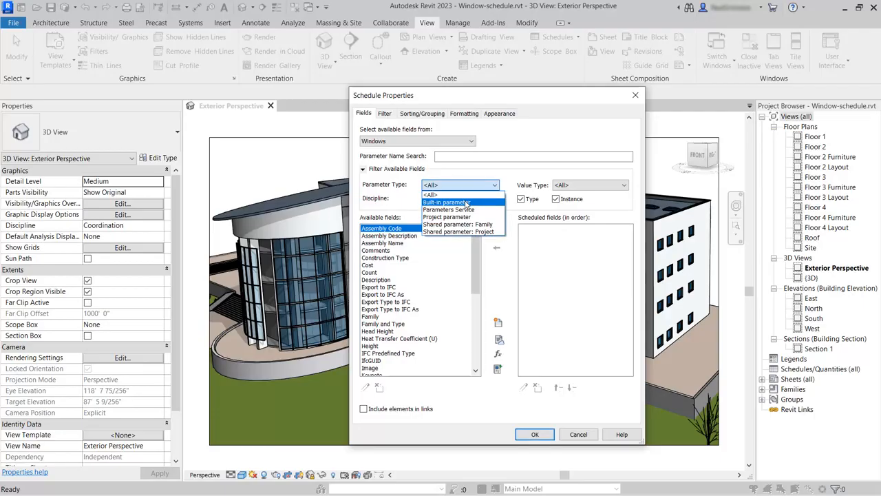
pyautogui.click(467, 204)
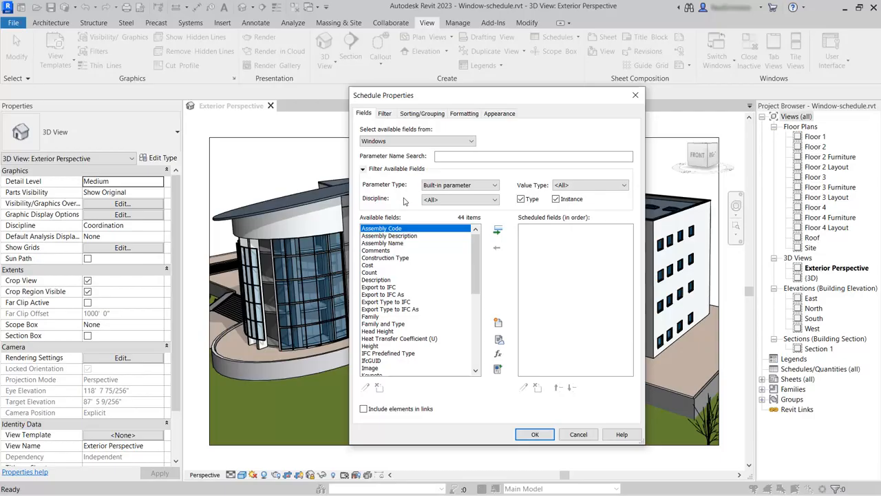
pyautogui.click(448, 157)
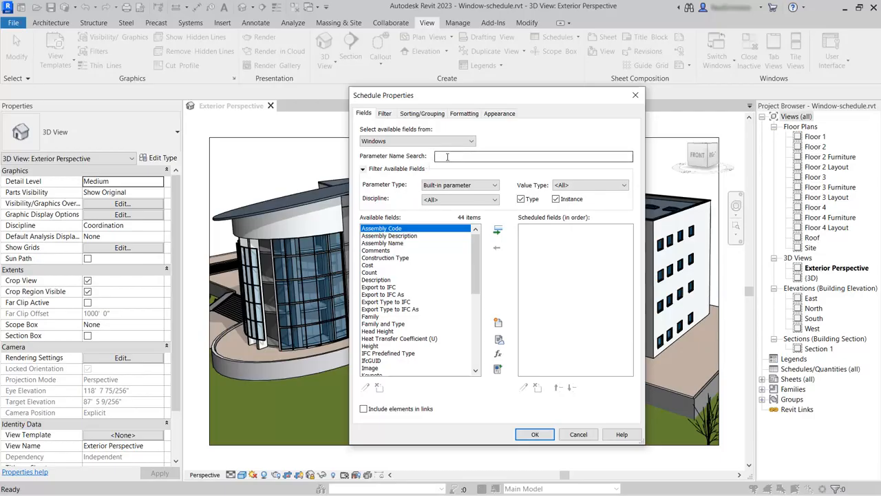
pyautogui.write('le')
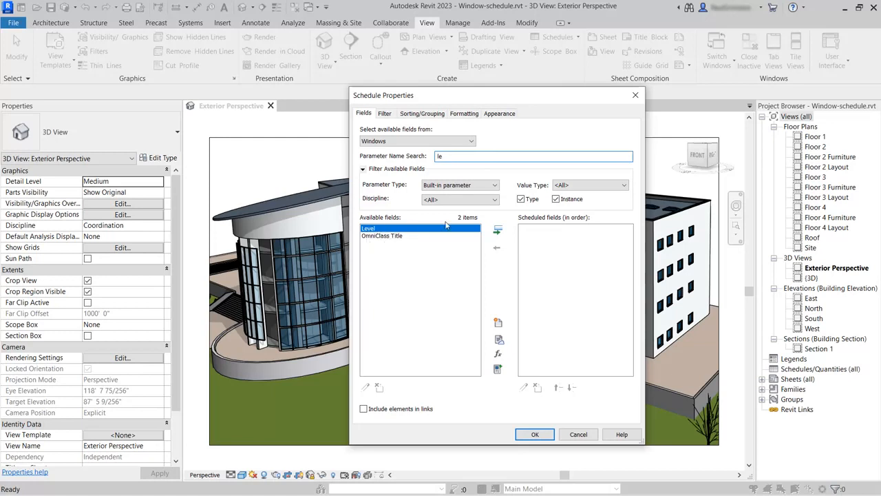
pyautogui.click(498, 233)
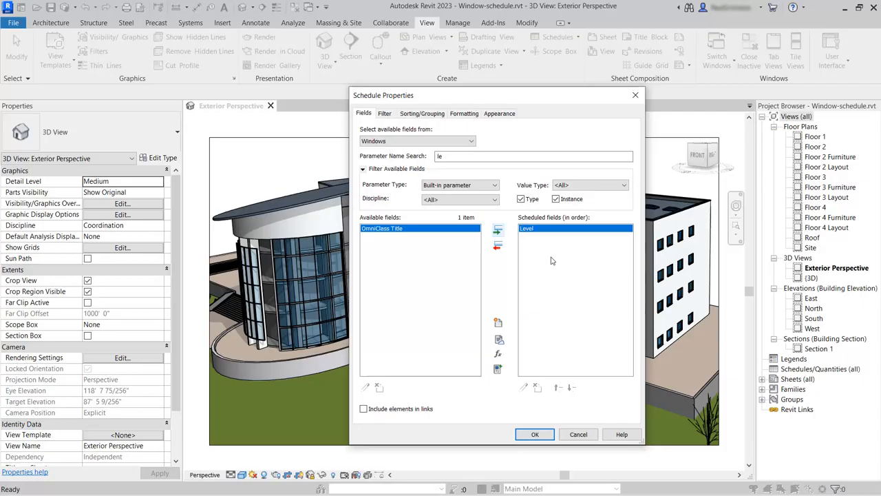
pyautogui.doubleClick(440, 156)
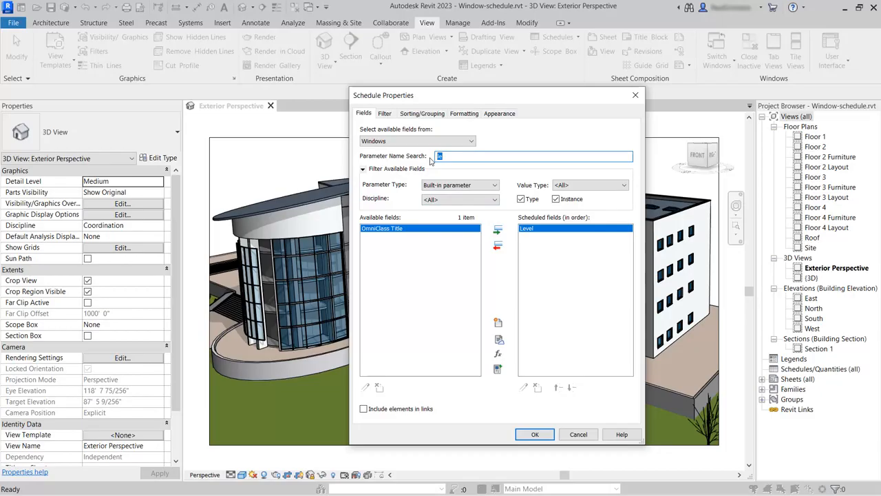
# Add Mark and Type Mark found via a 'ma' search, then clear the search
pyautogui.write('ma')
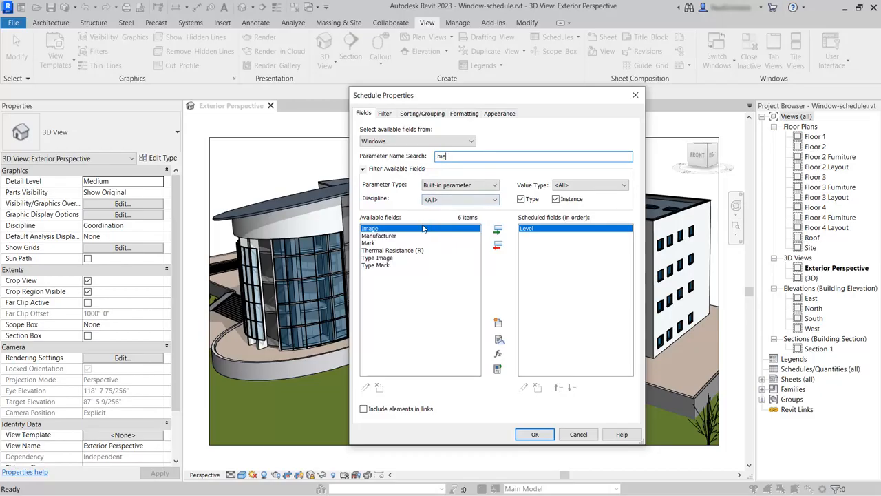
pyautogui.click(370, 245)
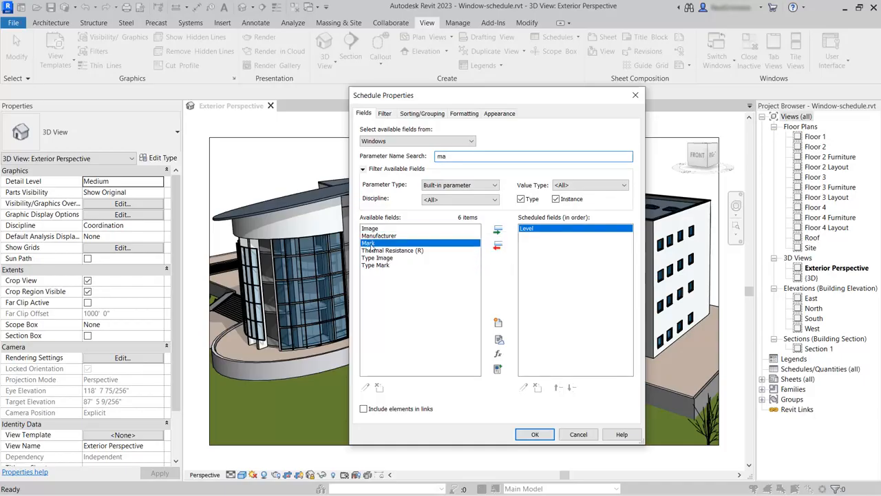
pyautogui.click(499, 231)
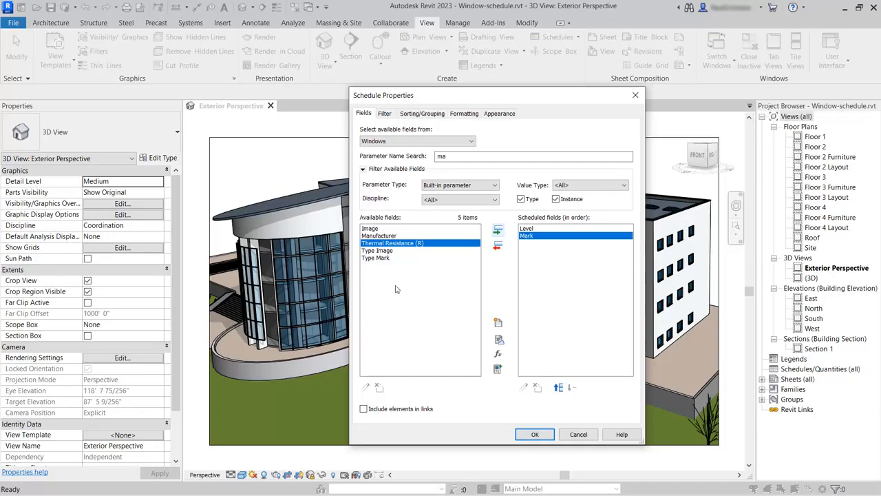
pyautogui.click(377, 259)
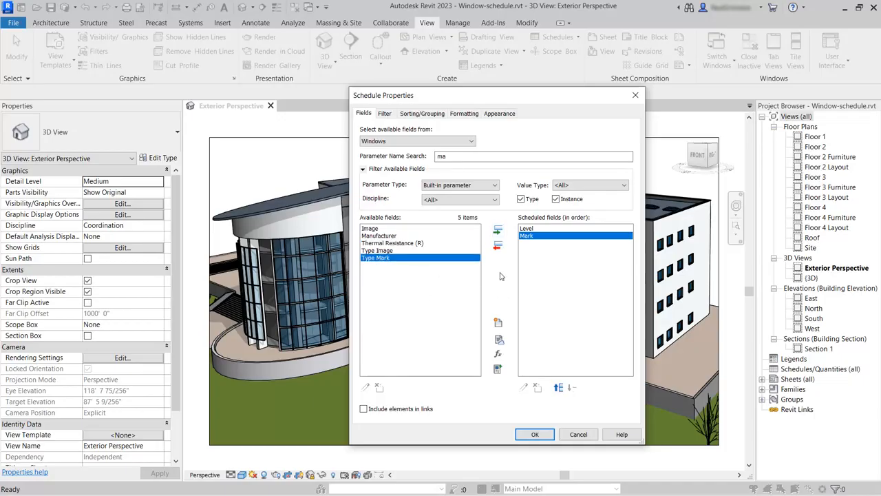
pyautogui.click(499, 230)
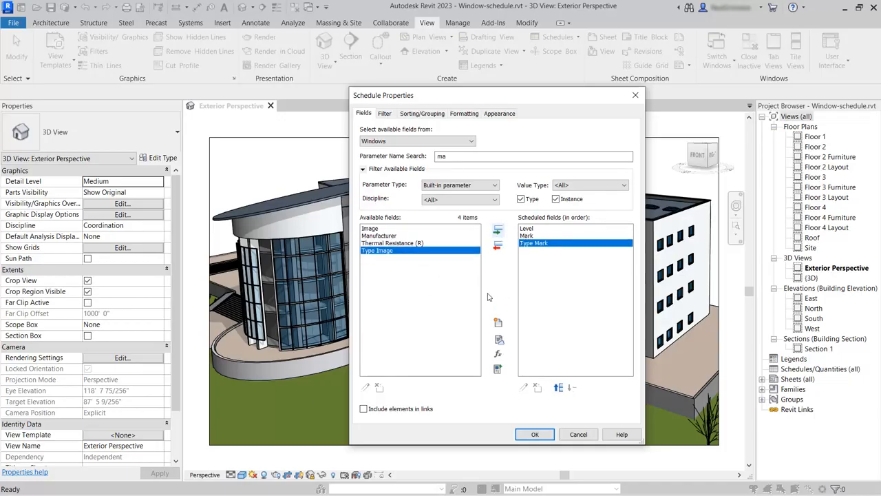
pyautogui.click(456, 157)
pyautogui.press('BackSpace')
pyautogui.press('BackSpace')
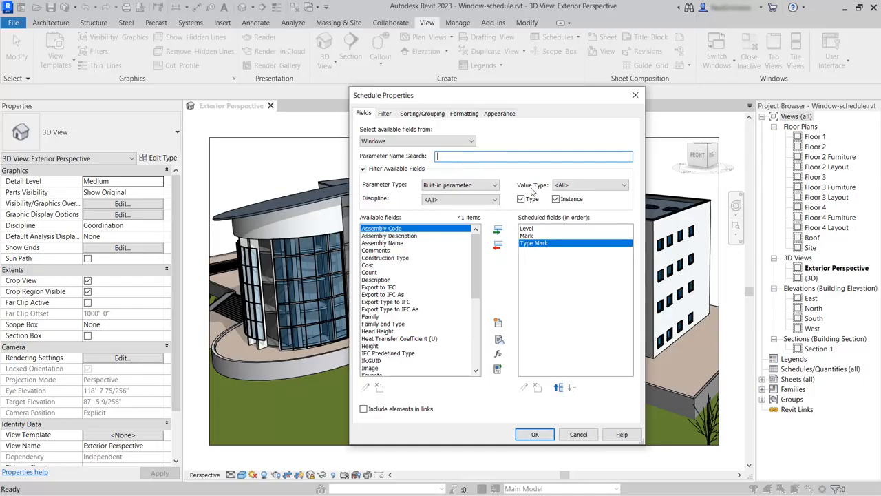
# Filter fields to Length values and add Width, Height and Sill Height
pyautogui.click(626, 186)
pyautogui.press('l')
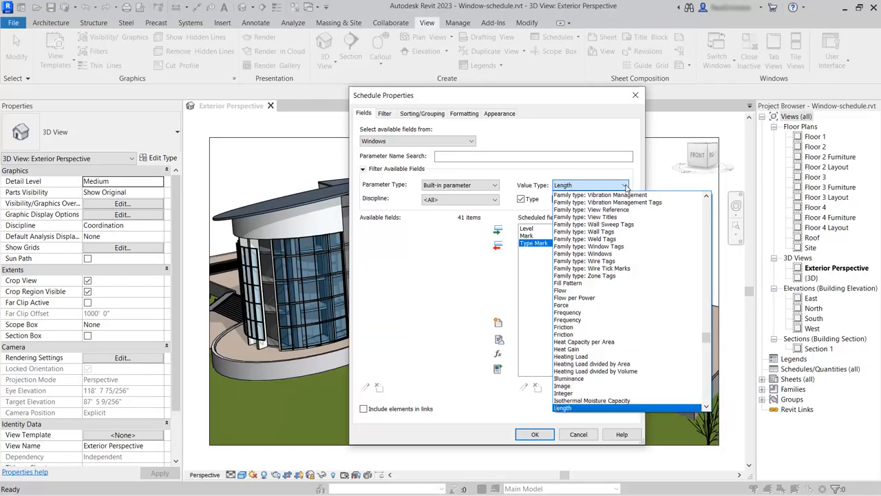
pyautogui.click(582, 187)
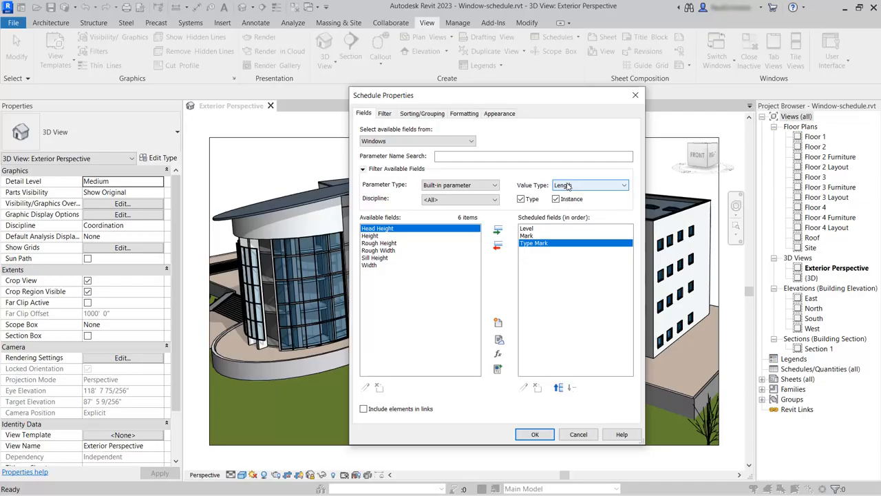
pyautogui.click(371, 266)
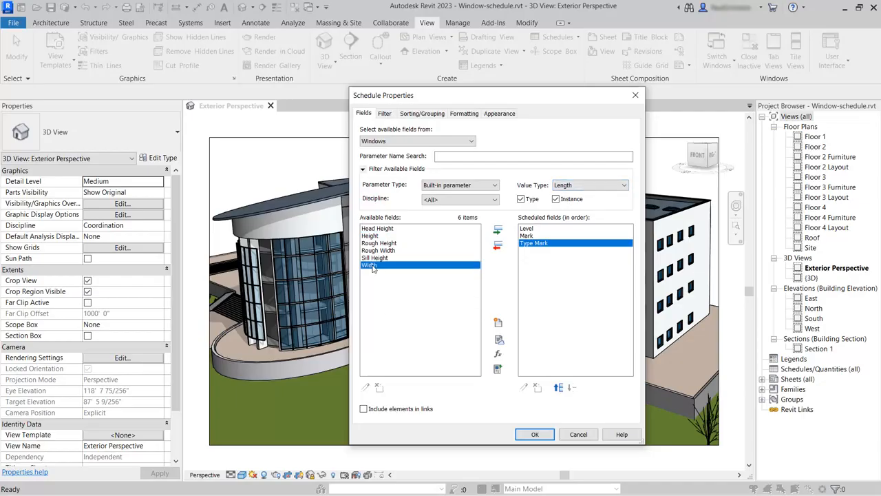
pyautogui.click(498, 230)
pyautogui.click(375, 236)
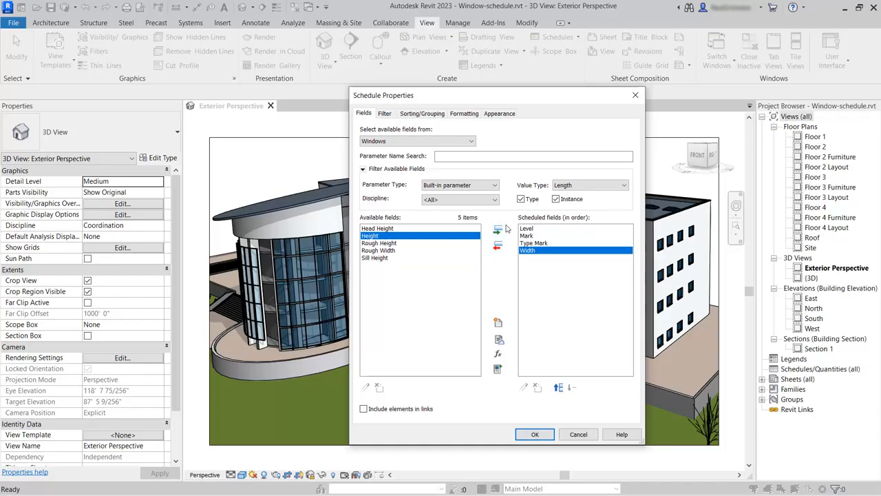
pyautogui.click(498, 230)
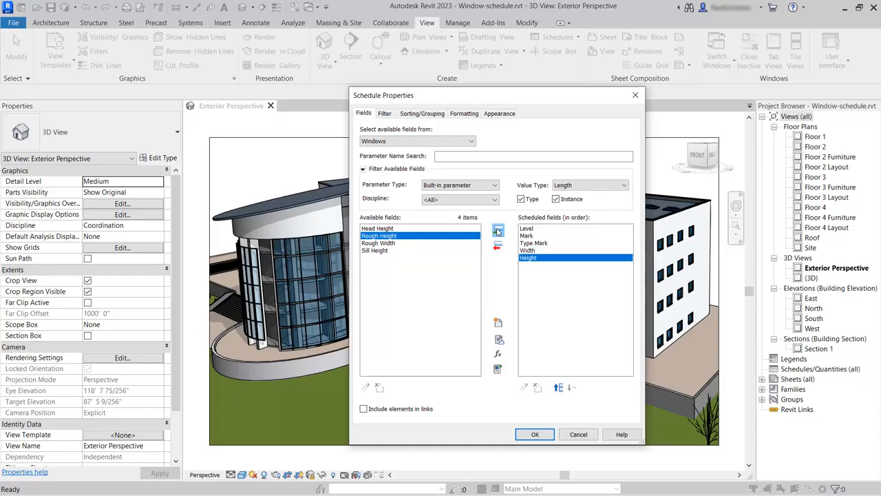
pyautogui.click(375, 251)
pyautogui.click(498, 230)
# Include type parameters, show all value types, and add Family and Type
pyautogui.click(521, 198)
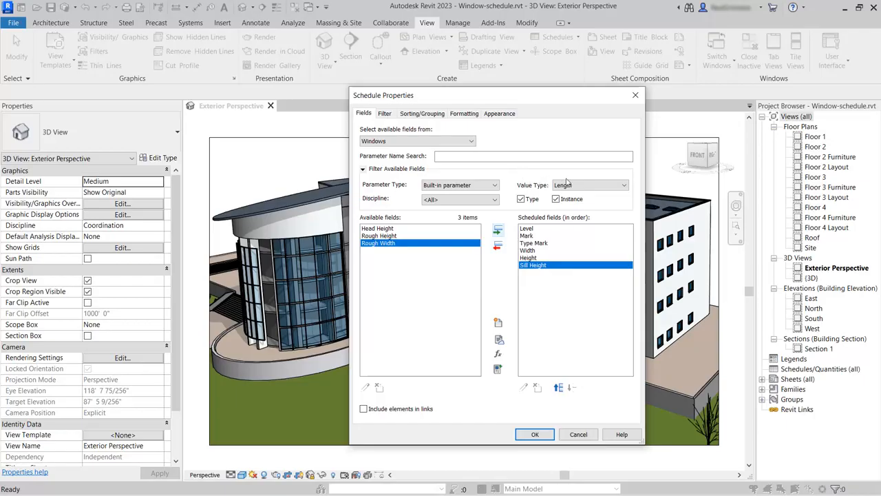
pyautogui.click(625, 186)
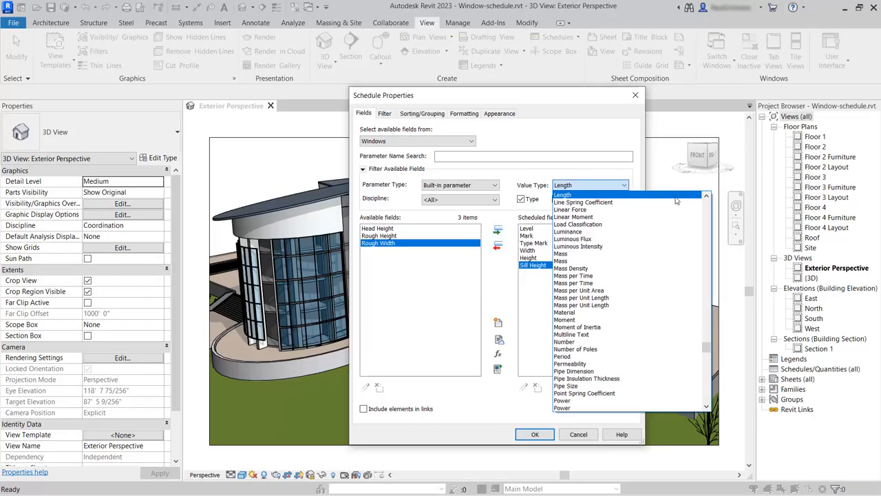
pyautogui.moveTo(708, 348); pyautogui.dragTo(691, 195)
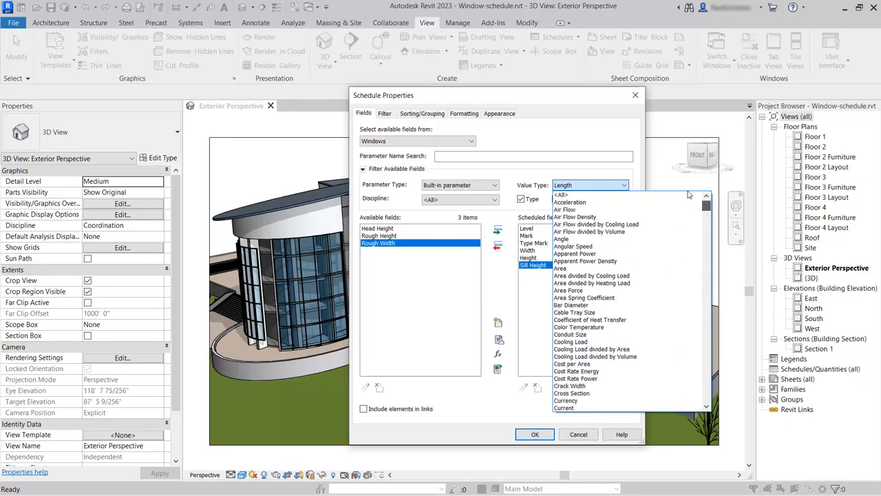
pyautogui.click(622, 195)
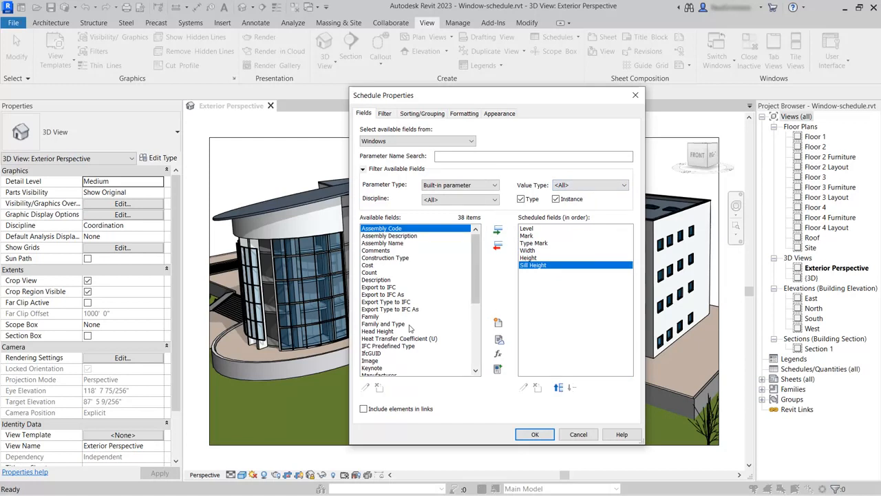
pyautogui.click(378, 324)
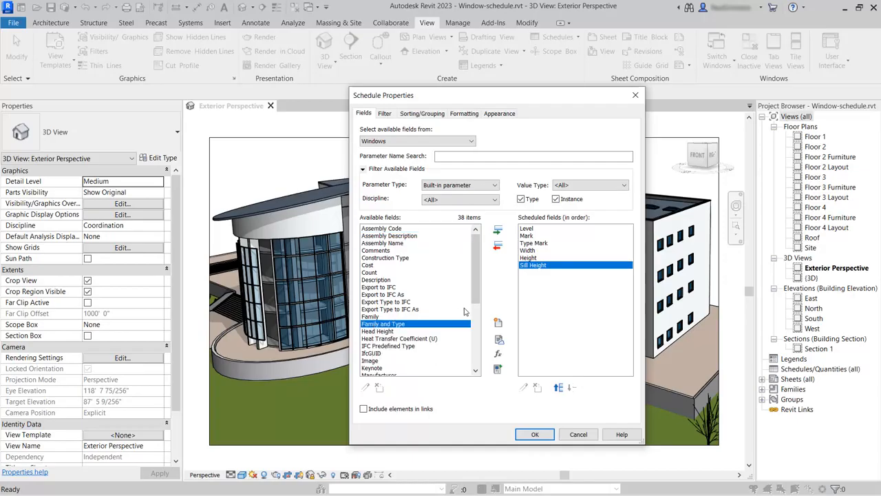
pyautogui.click(498, 231)
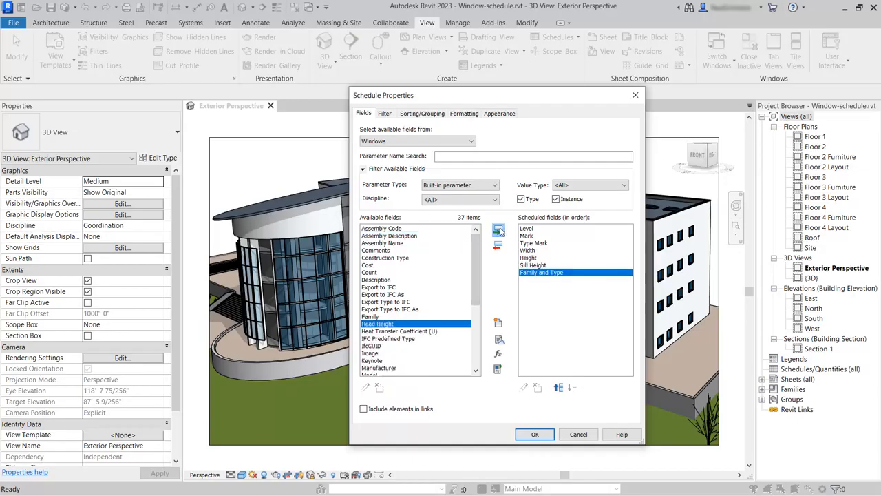
# Create the seven-column window table, scroll its rows, and reopen Sorting/Grouping settings
pyautogui.click(533, 435)
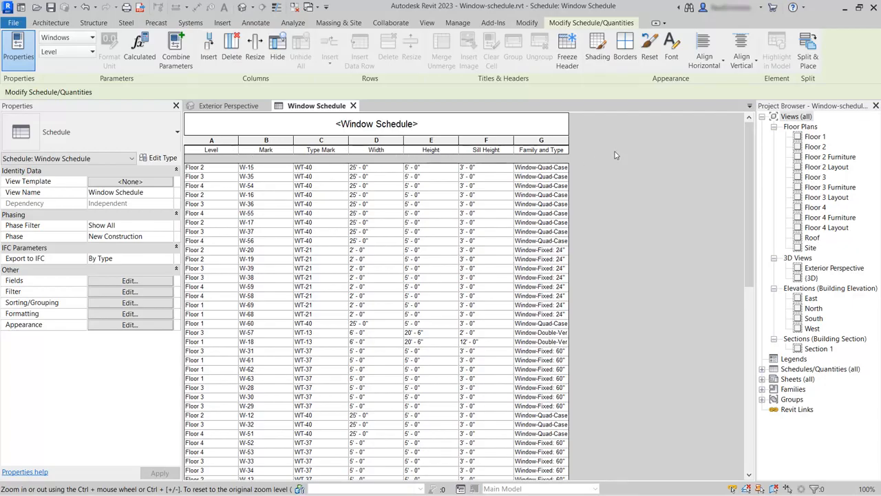
pyautogui.moveTo(750, 130); pyautogui.dragTo(752, 164)
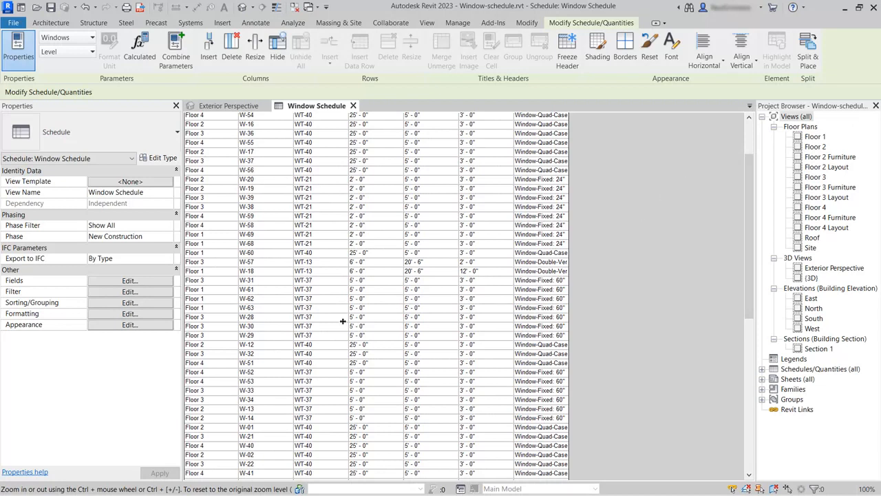
pyautogui.click(129, 303)
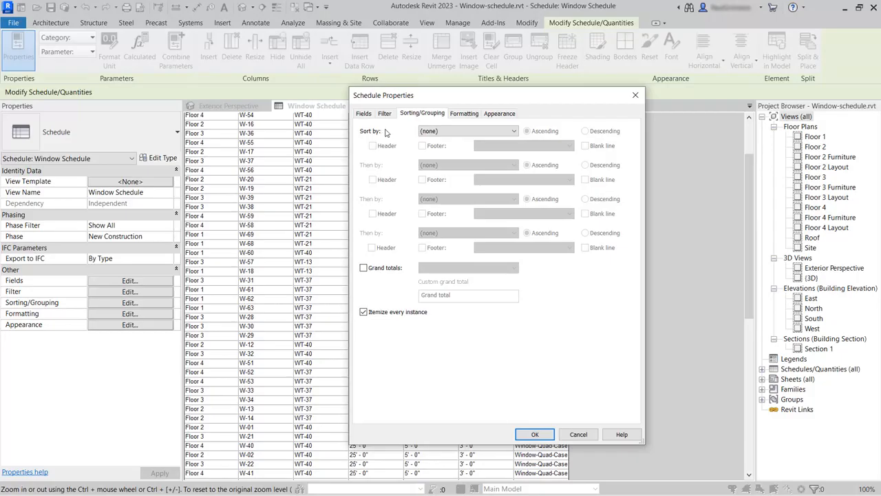
# Sort by Level with header and blank line, then by Mark, and apply
pyautogui.click(438, 132)
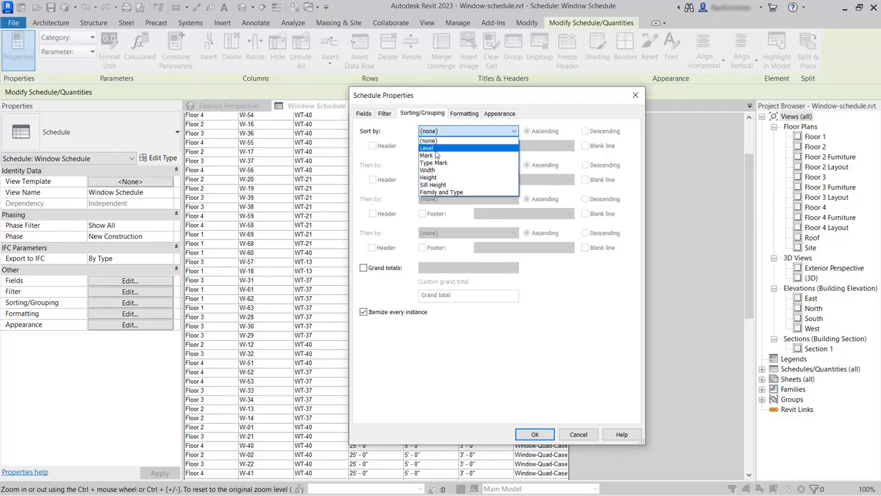
pyautogui.click(435, 148)
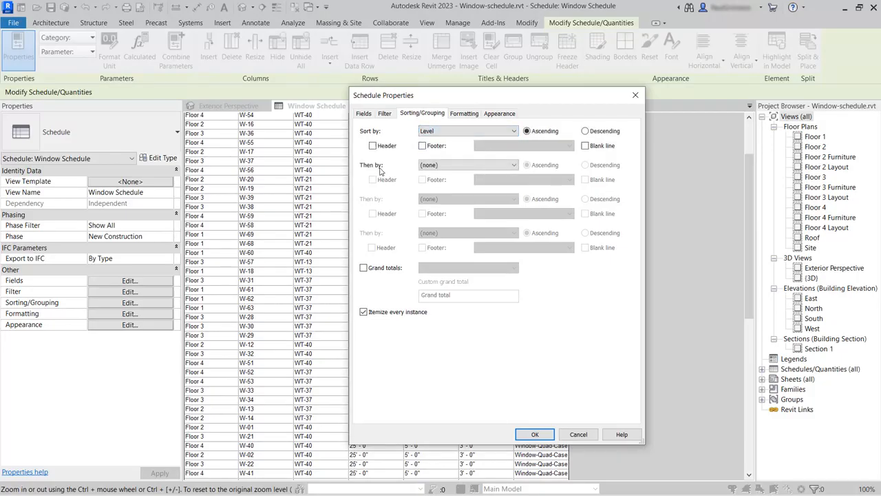
pyautogui.click(440, 168)
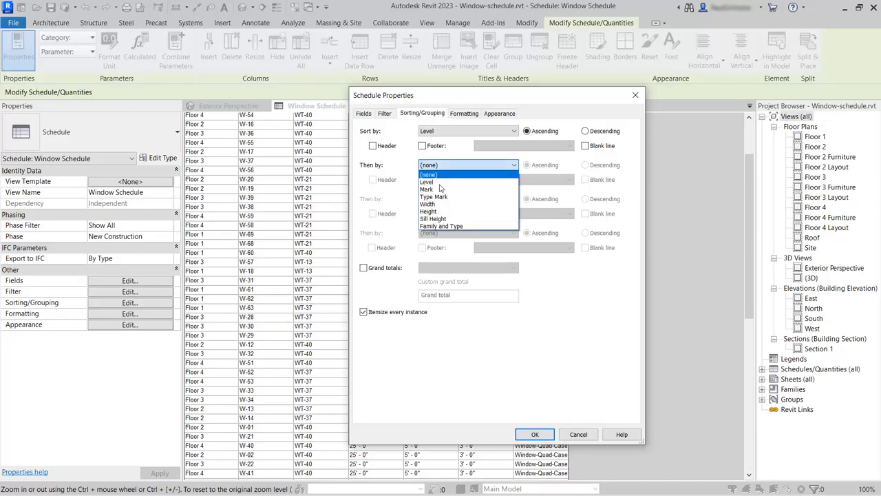
pyautogui.click(440, 190)
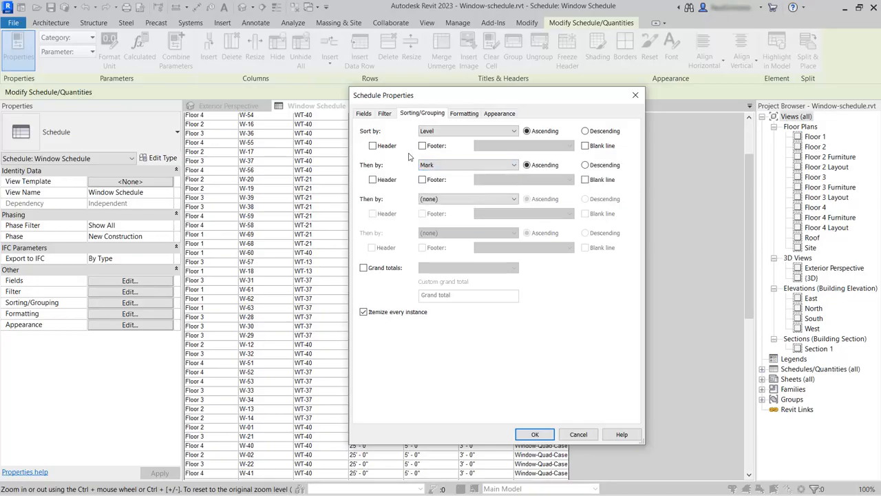
pyautogui.click(373, 147)
pyautogui.click(587, 147)
pyautogui.click(536, 435)
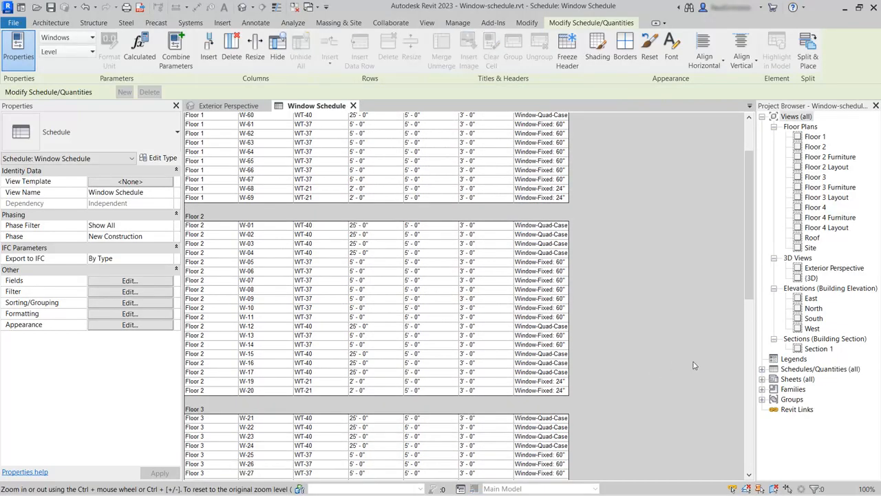
pyautogui.moveTo(749, 265); pyautogui.dragTo(622, 272)
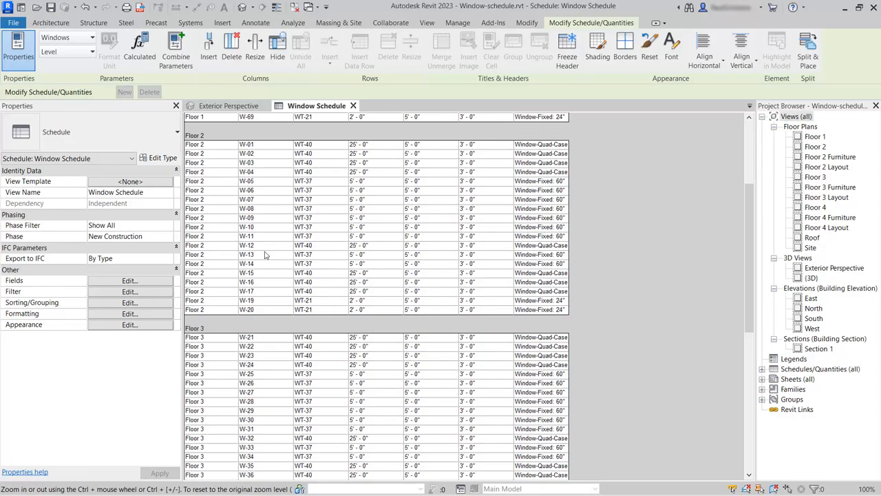
pyautogui.click(197, 172)
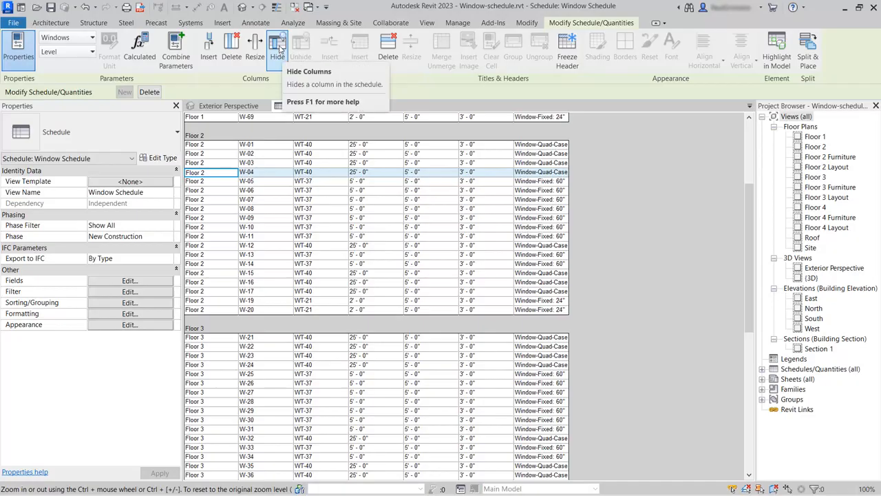
# Hide the Level column and scroll to check the per-floor groups
pyautogui.click(278, 46)
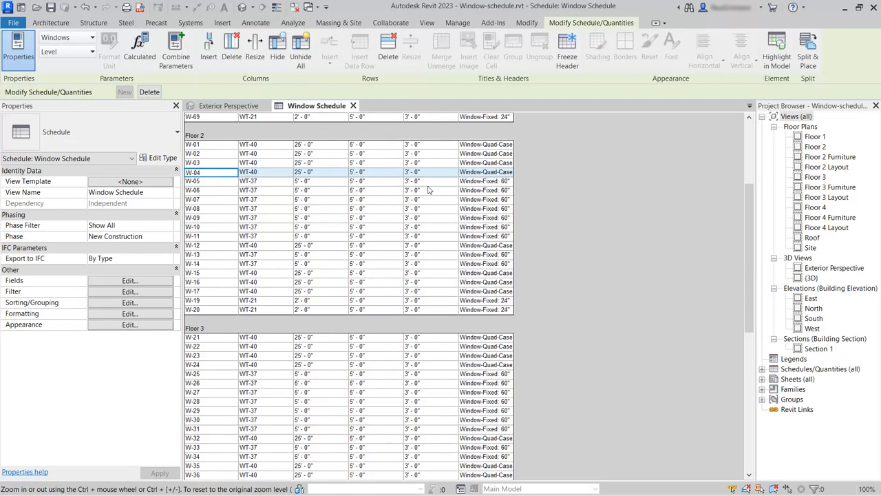
pyautogui.moveTo(751, 262); pyautogui.dragTo(752, 231)
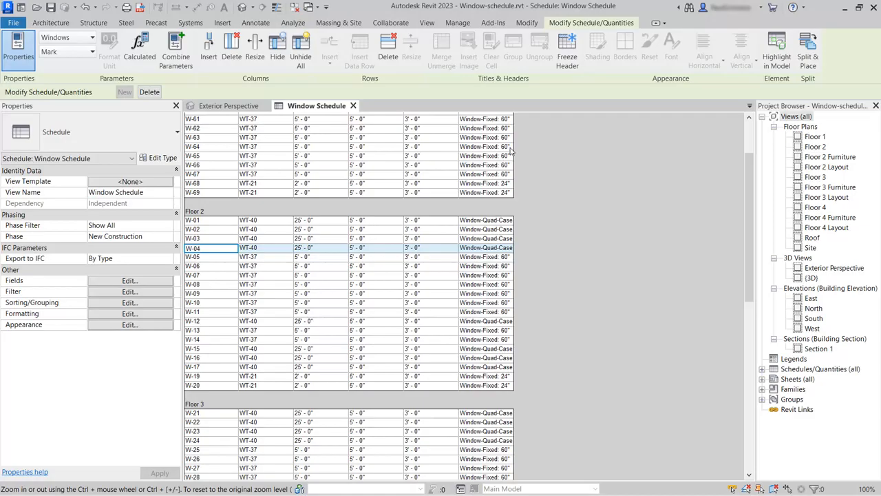
# Freeze the schedule header, scroll the window rows, and select a Width cell
pyautogui.click(568, 56)
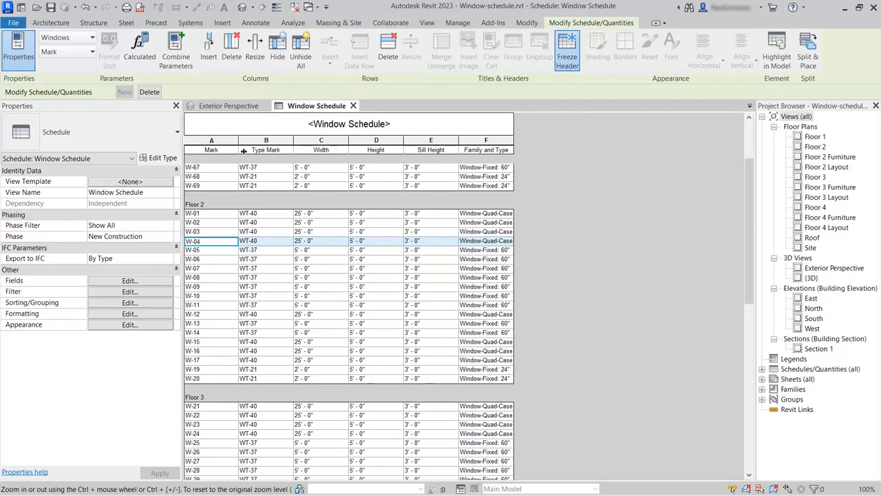
pyautogui.moveTo(751, 178)
pyautogui.mouseDown()
pyautogui.moveTo(751, 188)
pyautogui.moveTo(737, 183)
pyautogui.mouseUp()
pyautogui.click(320, 271)
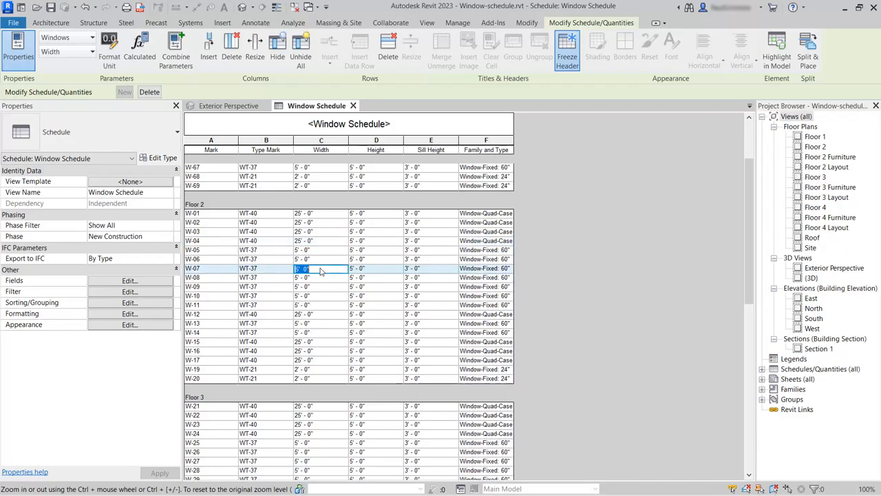
# Override project units for Width, using Inches with the " unit symbol
pyautogui.click(108, 47)
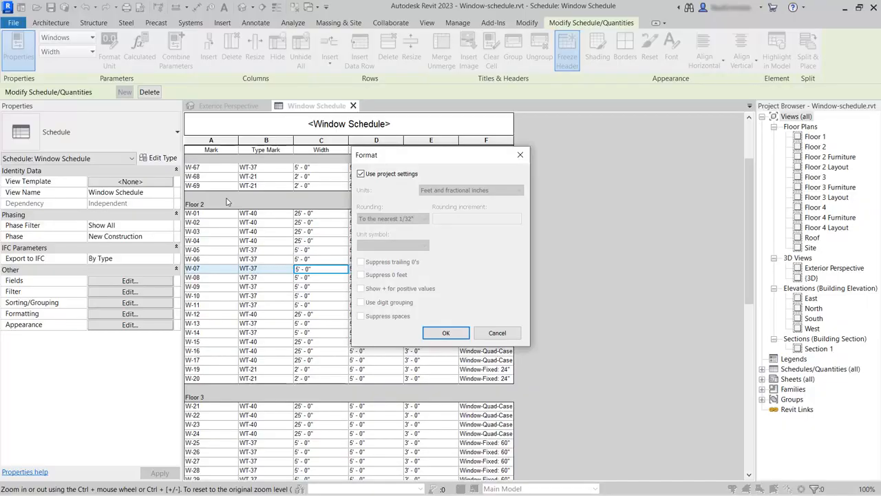
pyautogui.click(360, 174)
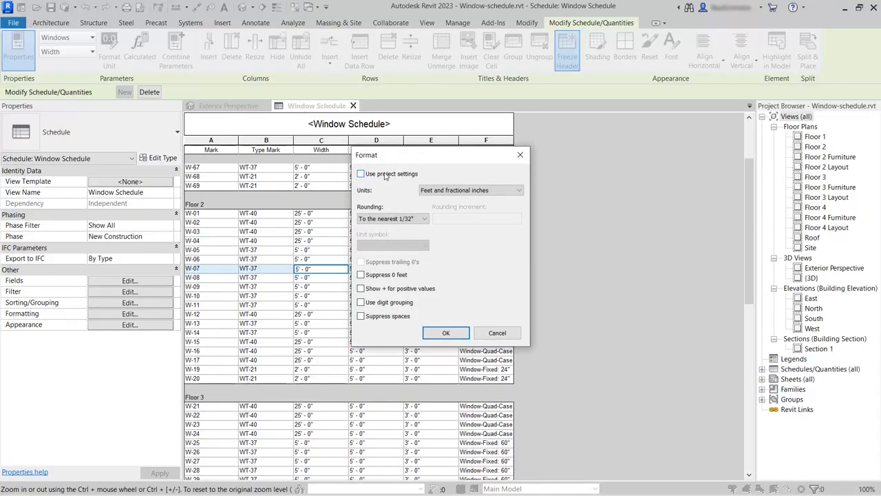
pyautogui.click(470, 191)
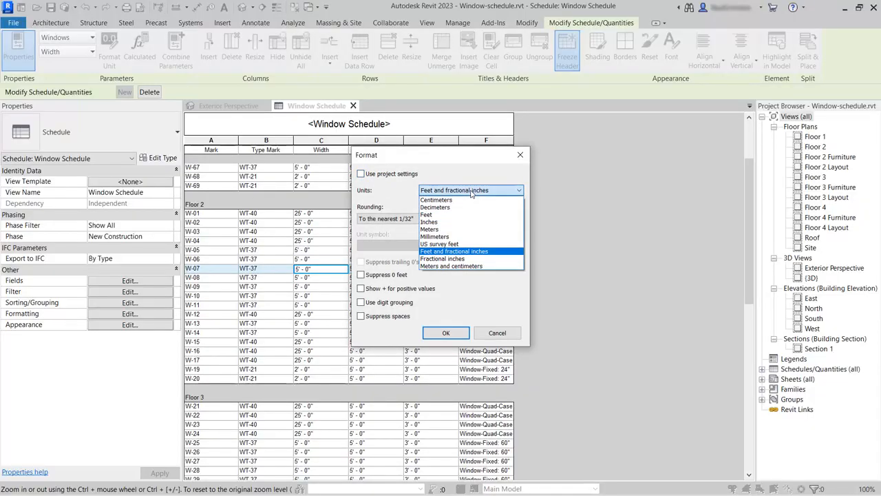
pyautogui.click(443, 222)
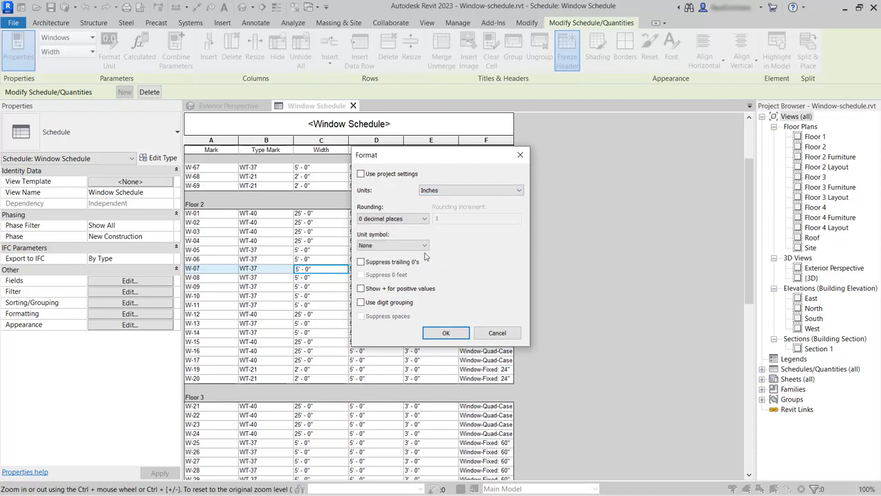
pyautogui.click(384, 246)
pyautogui.click(381, 268)
pyautogui.click(445, 333)
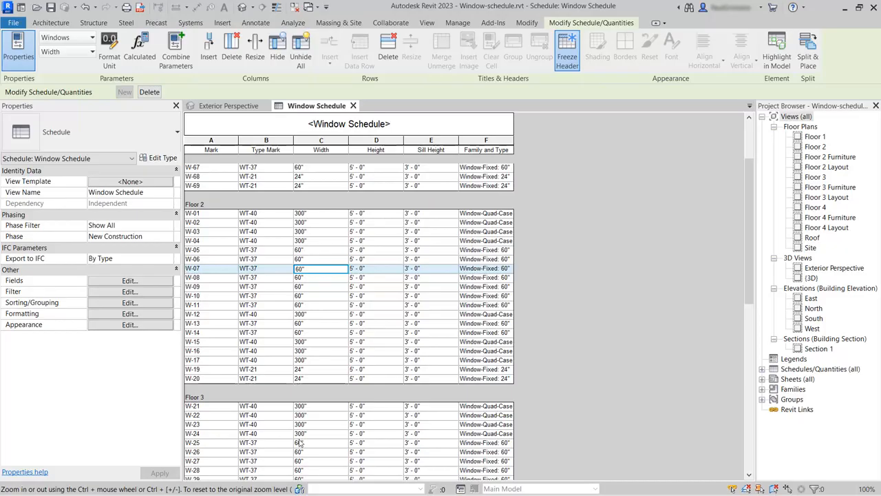
pyautogui.click(371, 252)
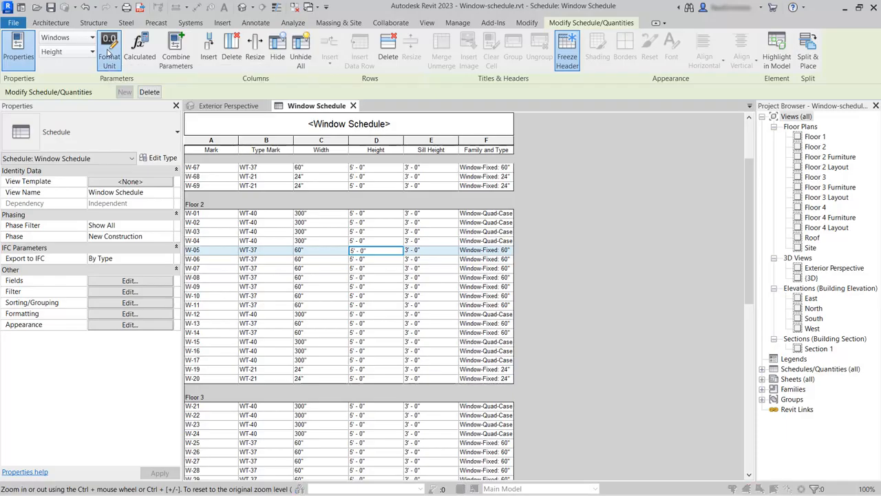
# Override project units for Height, using Inches with the " unit symbol
pyautogui.click(108, 55)
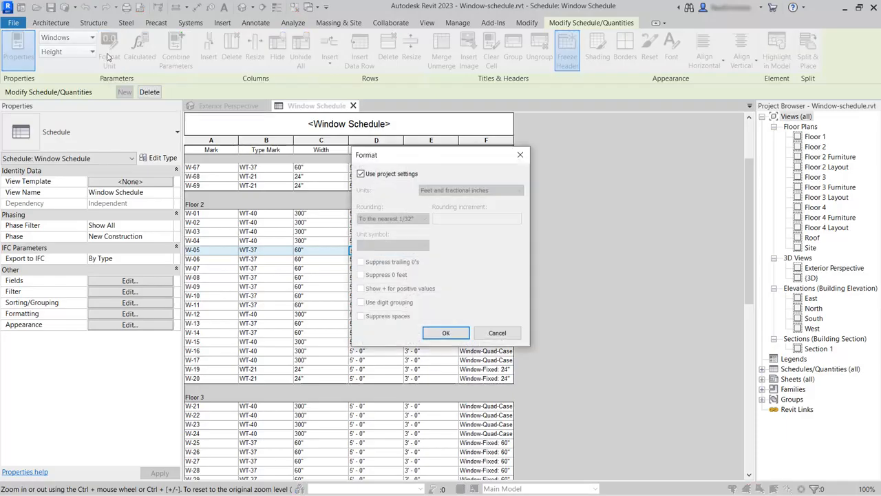
pyautogui.click(379, 175)
pyautogui.click(455, 192)
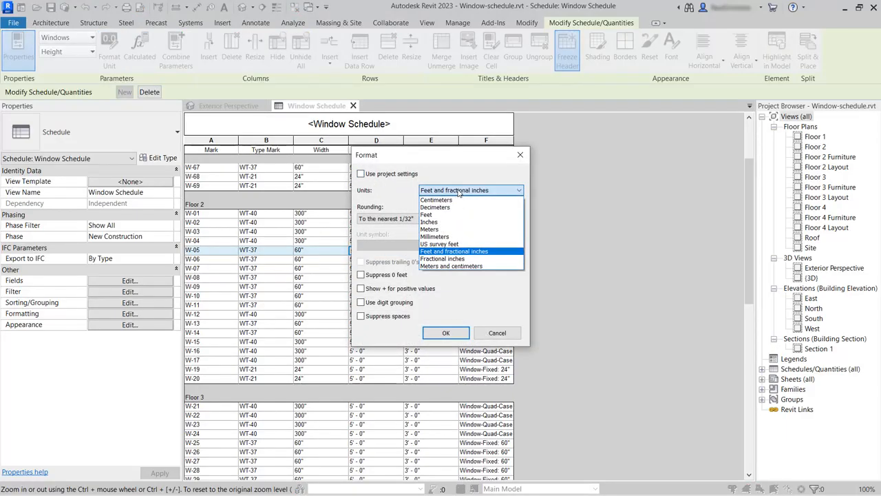
pyautogui.click(455, 222)
pyautogui.click(396, 246)
pyautogui.click(389, 269)
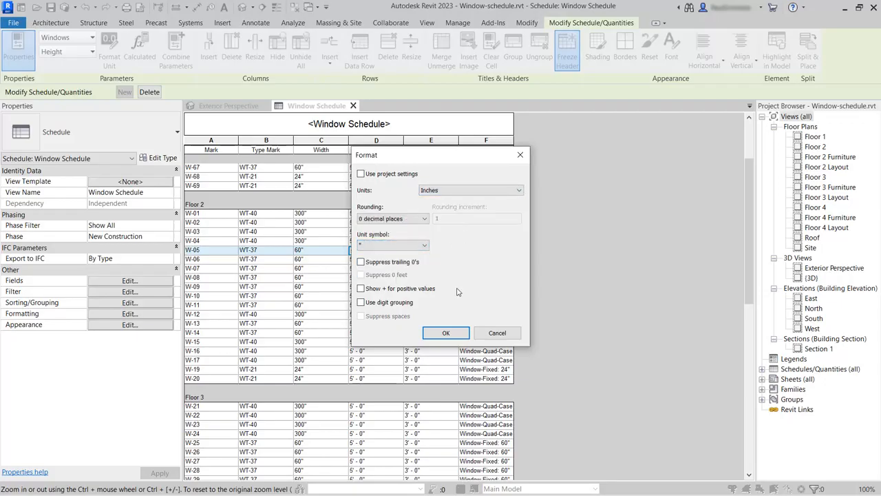
pyautogui.click(446, 333)
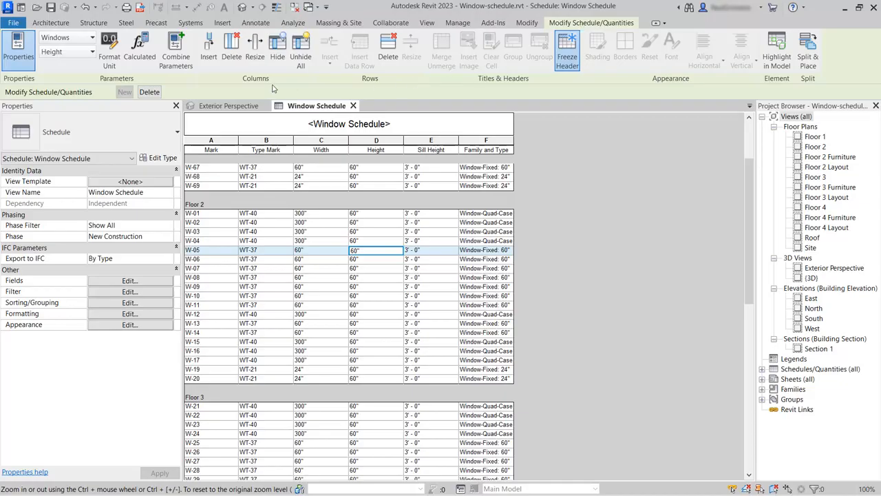
# Add a calculated field to the schedule named Opening Area with type Area
pyautogui.click(210, 57)
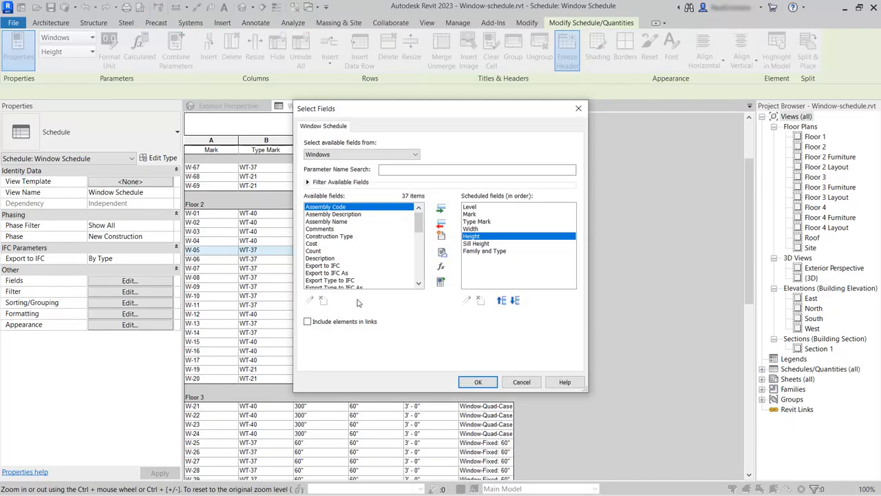
pyautogui.click(441, 267)
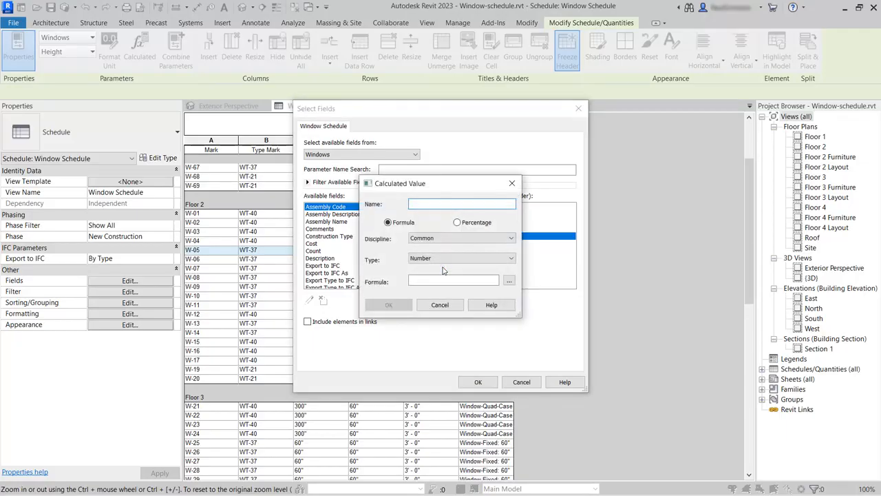
pyautogui.write('Opening Area')
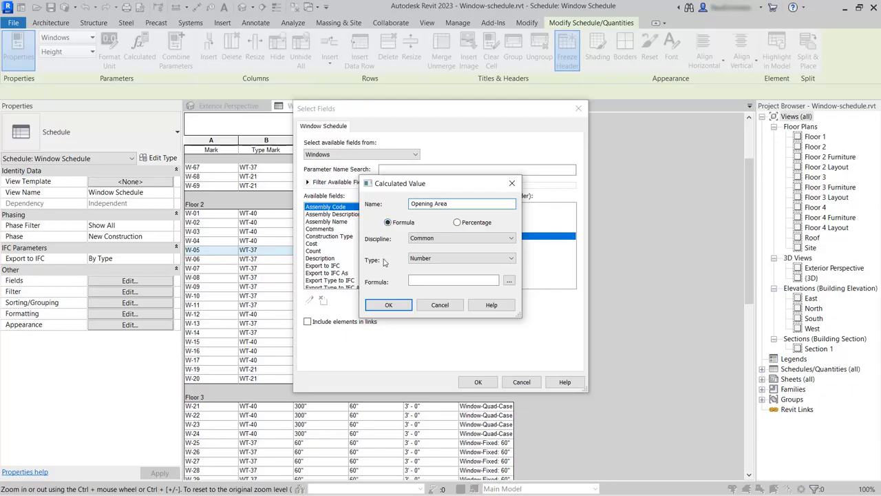
pyautogui.click(458, 262)
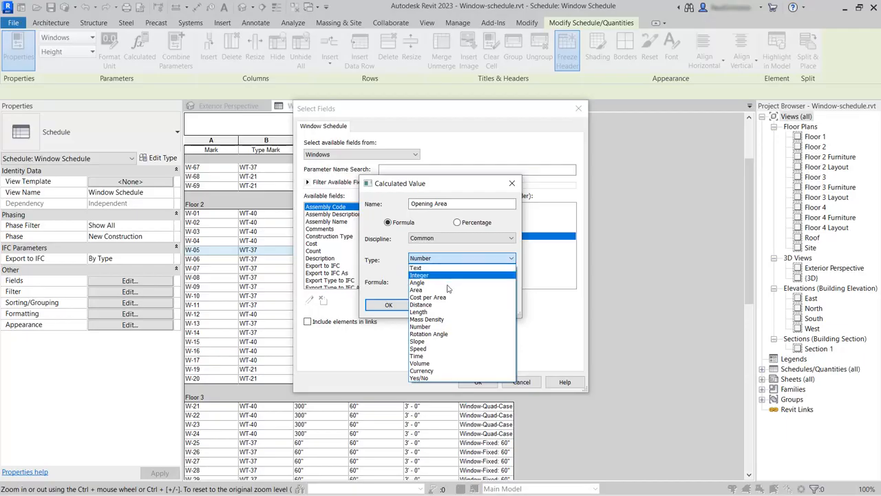
pyautogui.click(446, 289)
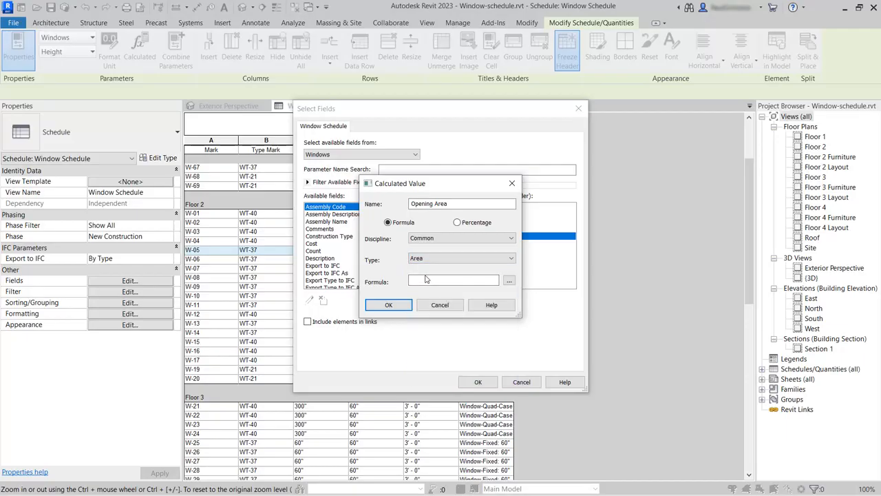
# Give Opening Area the formula Width*Height and confirm the calculated field
pyautogui.click(422, 281)
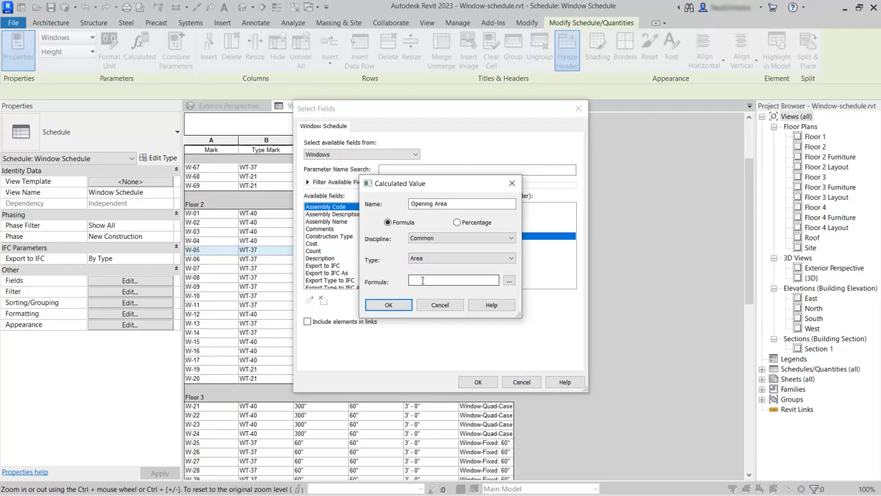
pyautogui.click(509, 281)
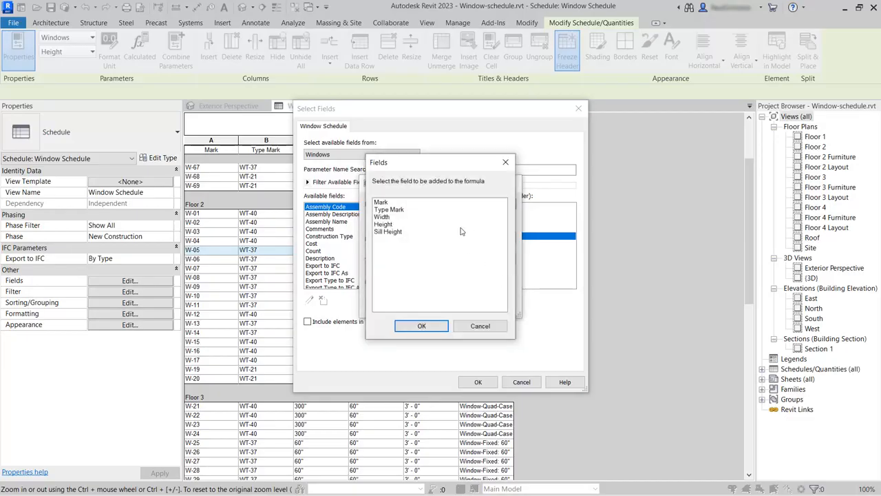
pyautogui.click(383, 217)
pyautogui.click(422, 326)
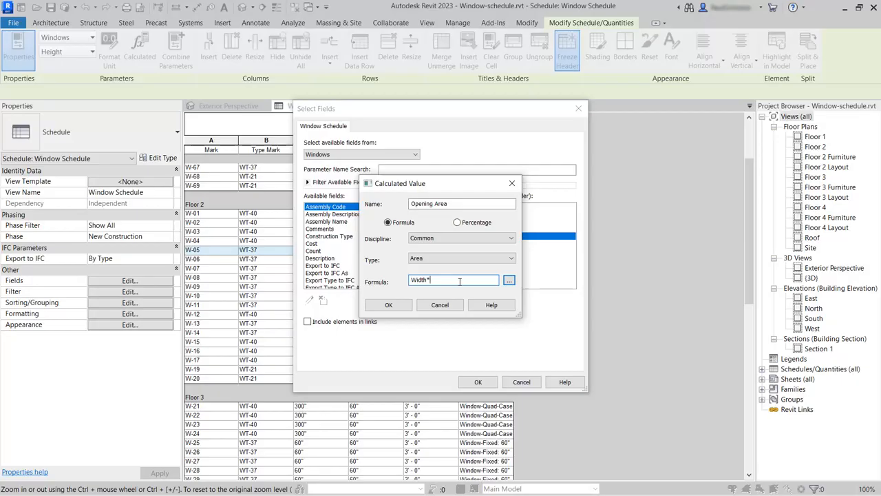
pyautogui.click(509, 281)
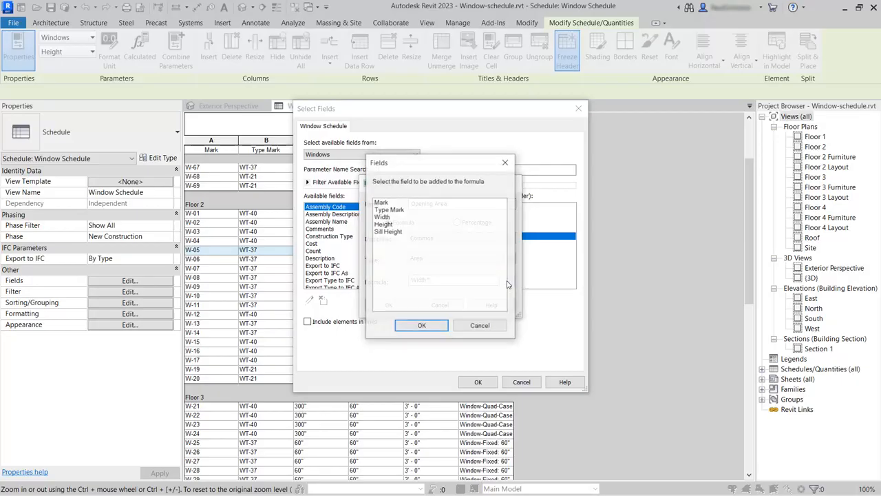
pyautogui.click(386, 225)
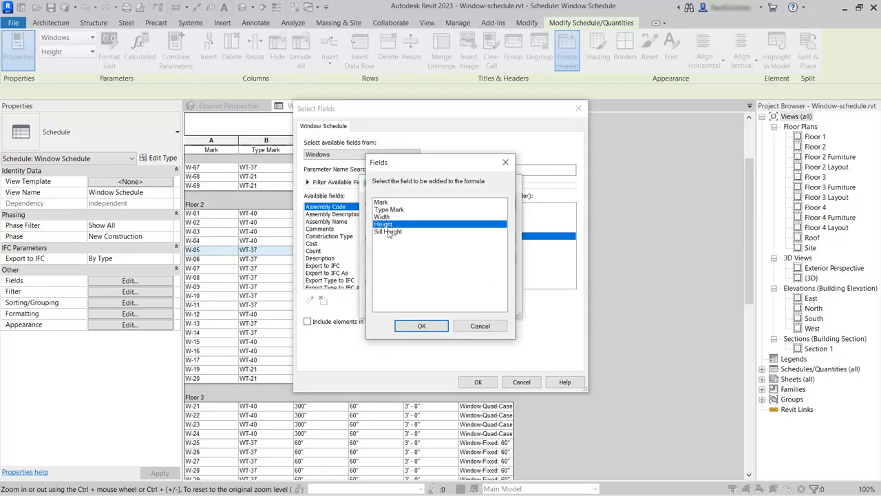
pyautogui.click(422, 326)
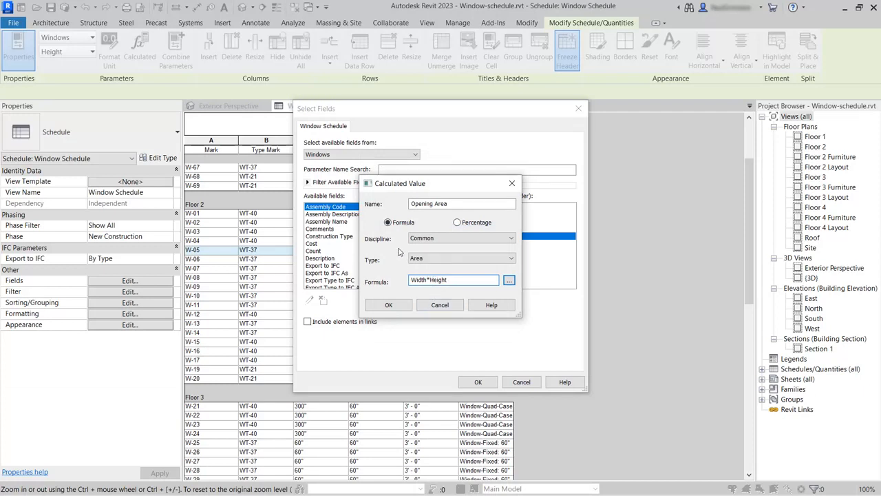
pyautogui.click(391, 305)
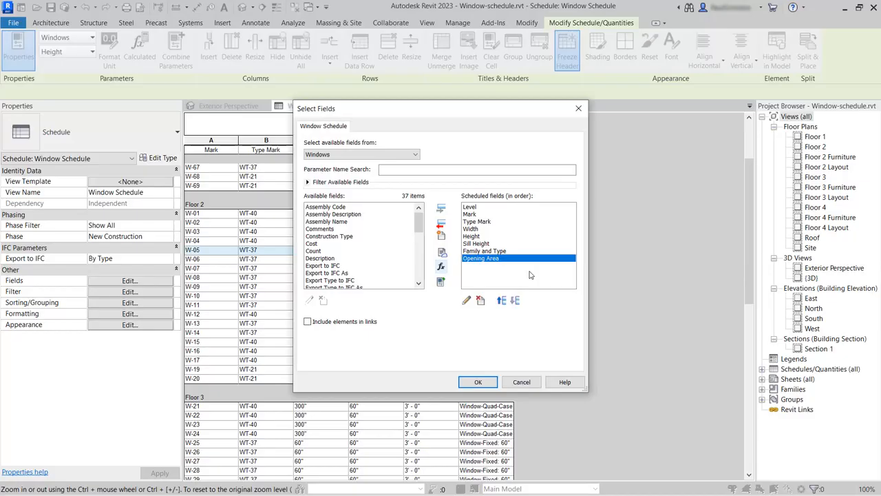
# Move Opening Area up twice so it sits between Height and Sill Height, and apply
pyautogui.click(501, 301)
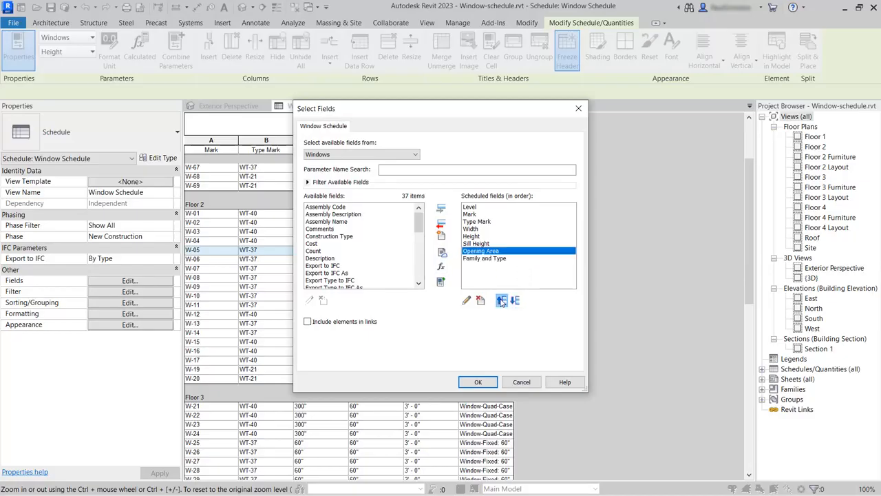
pyautogui.click(501, 301)
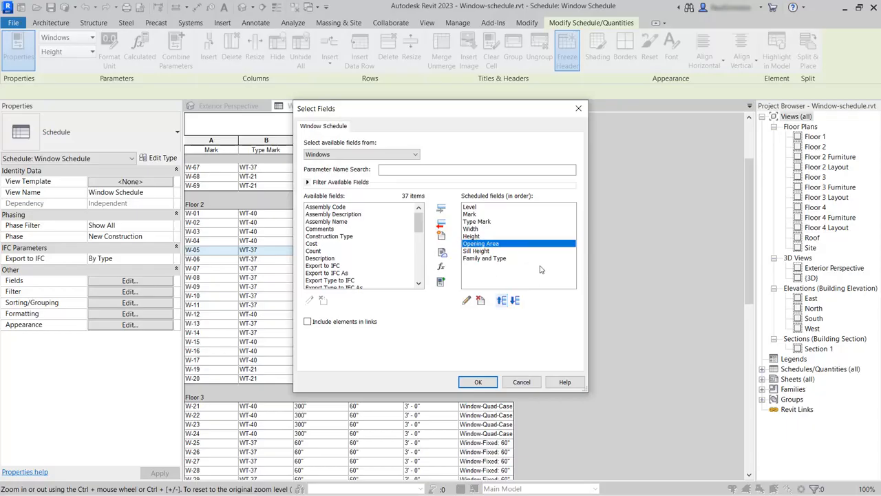
pyautogui.click(478, 381)
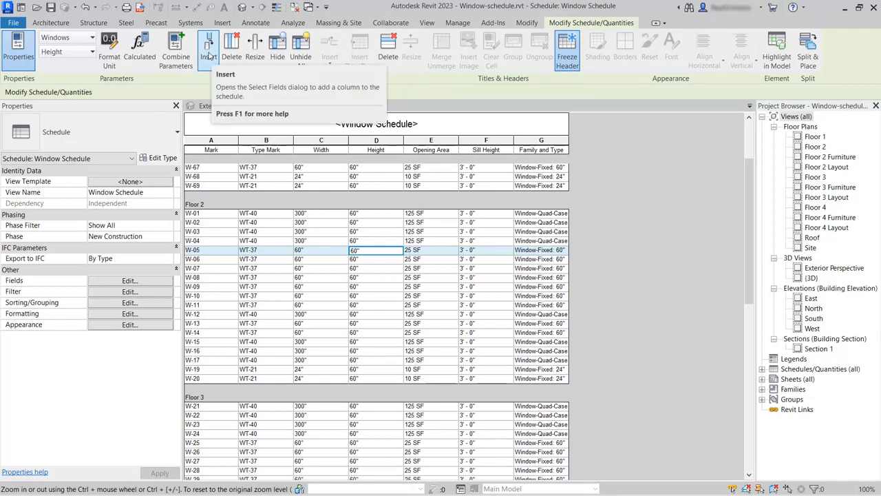
# Add the Comments field to the schedule, placed just after Sill Height
pyautogui.click(208, 55)
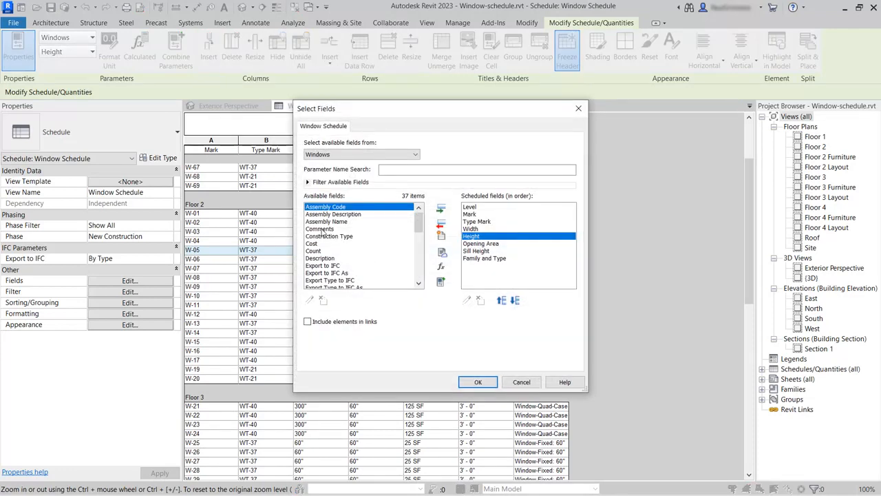
pyautogui.click(323, 229)
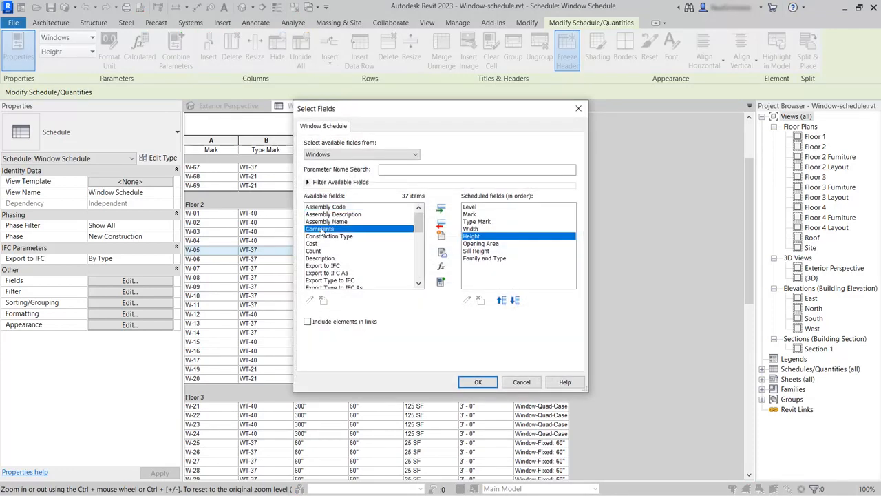
pyautogui.click(441, 206)
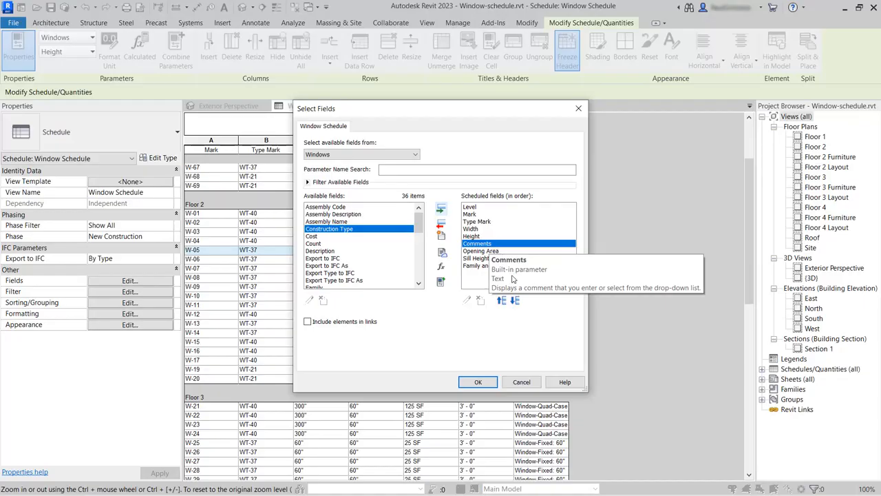
pyautogui.click(515, 300)
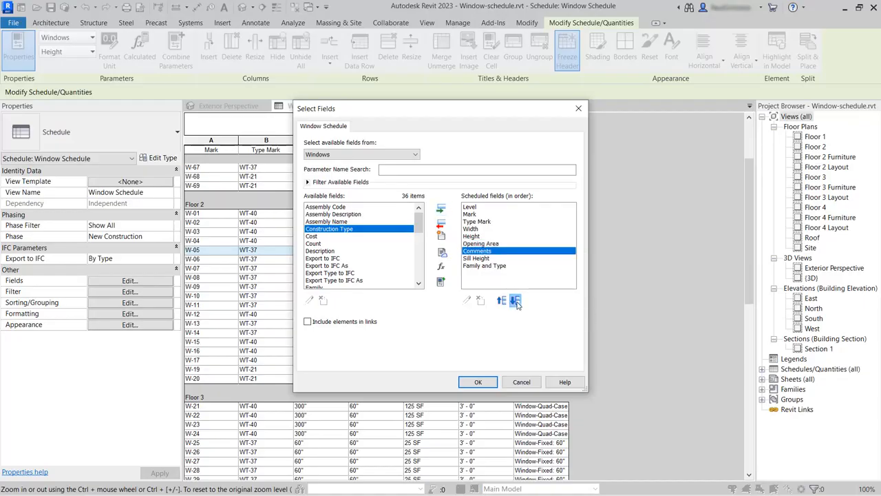
pyautogui.click(516, 300)
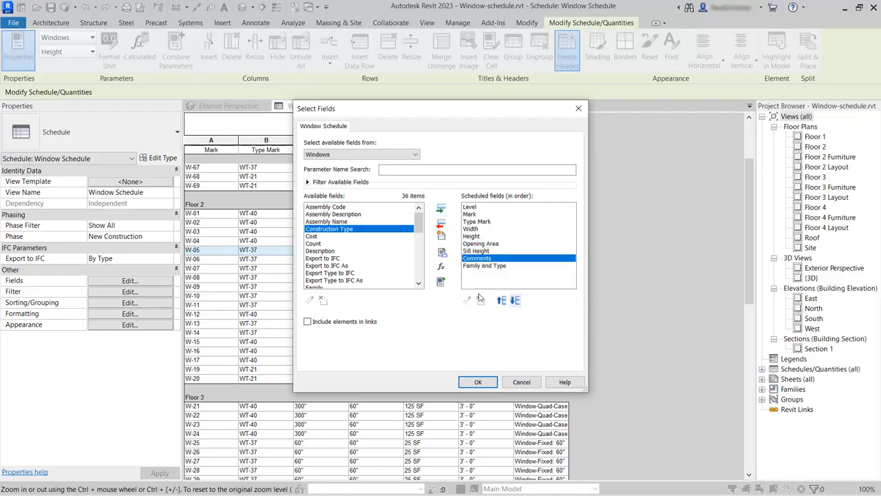
pyautogui.click(478, 384)
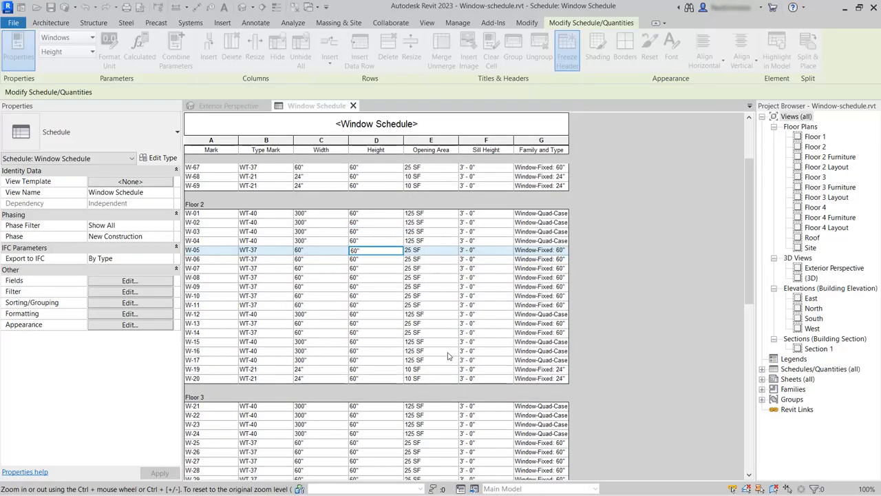
# Widen the Comments and Family and Type columns so their full text shows
pyautogui.moveTo(571, 142); pyautogui.dragTo(591, 142)
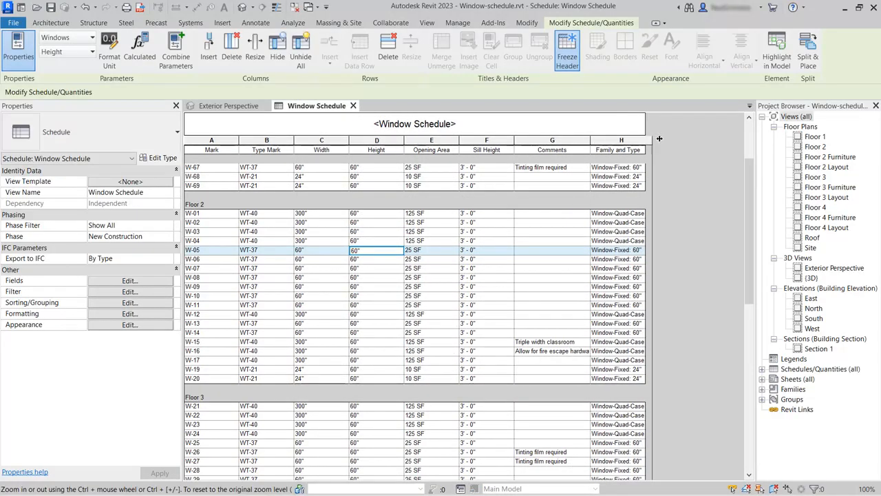
pyautogui.moveTo(660, 139); pyautogui.dragTo(661, 138)
pyautogui.scroll(-5, 534, 301)
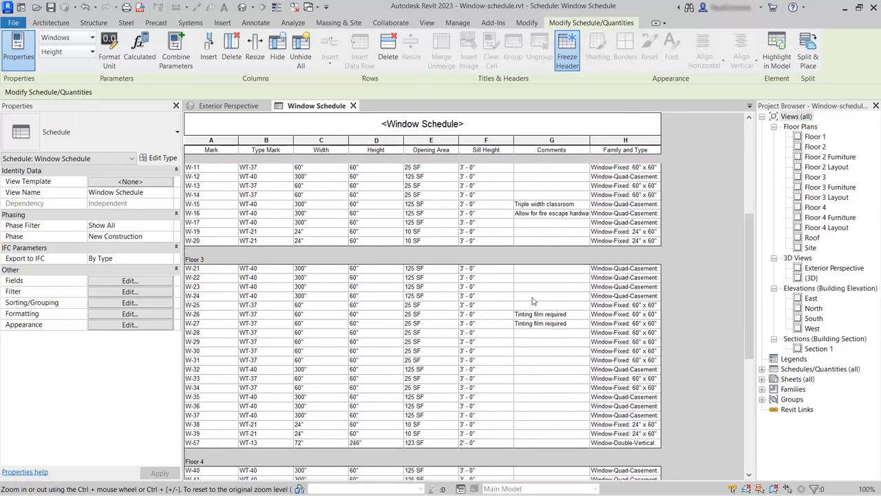
pyautogui.scroll(-3, 532, 301)
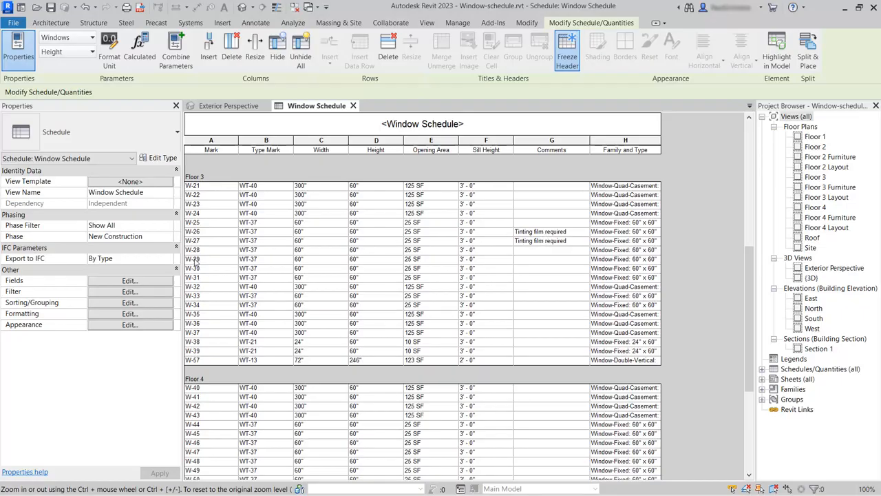
# Enter 'Tinting film required' in W-29's Comments cell using the 'Ti' autocomplete suggestion
pyautogui.click(537, 259)
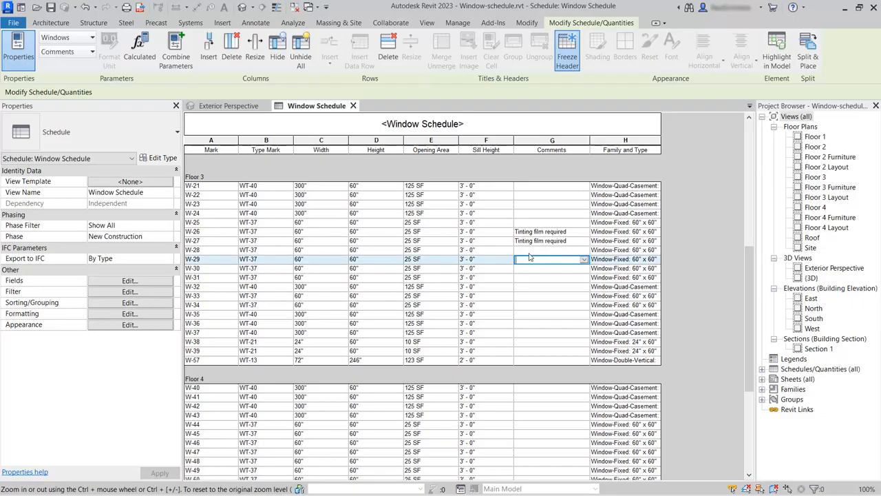
pyautogui.write('Ti')
pyautogui.click(544, 268)
# Highlight W-29 in the model, letting Revit search closed views until Floor 3 shows it
pyautogui.click(777, 48)
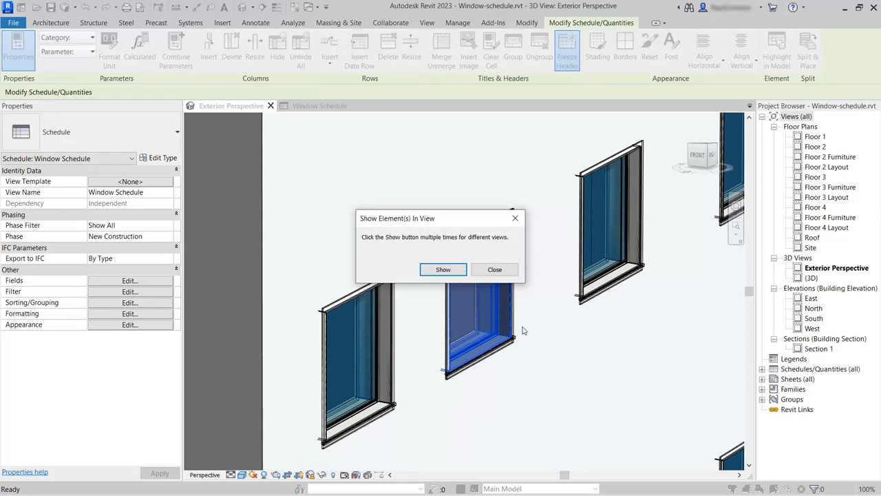
pyautogui.click(443, 269)
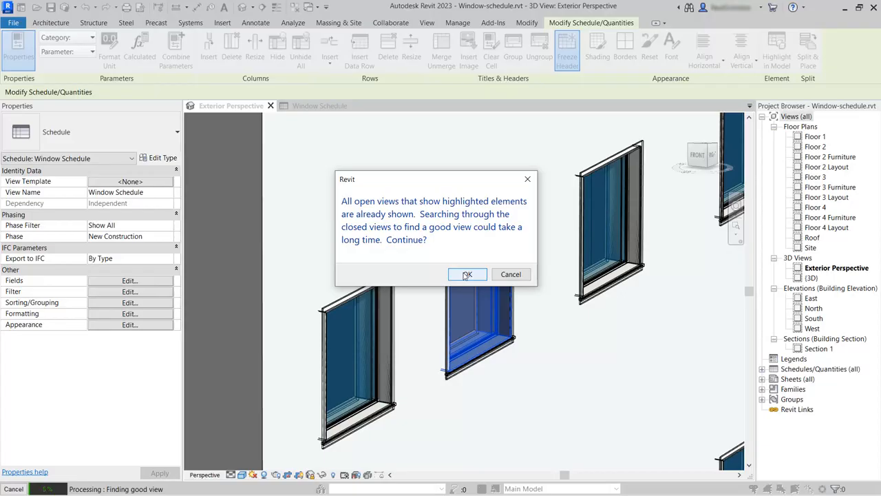
pyautogui.click(466, 275)
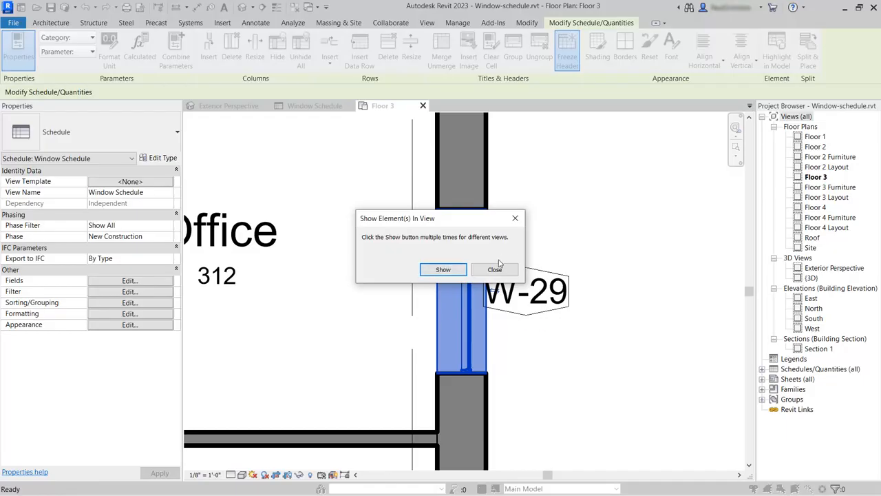
# In the Floor 3 plan, set W-28's Comments to 'Tinting film required', then return to the Window Schedule
pyautogui.click(496, 270)
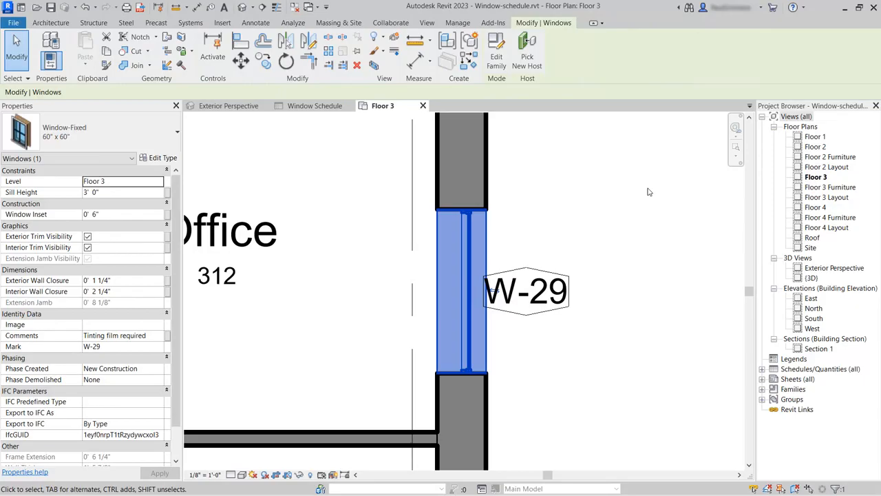
pyautogui.scroll(-2, 576, 193)
pyautogui.scroll(-2, 576, 194)
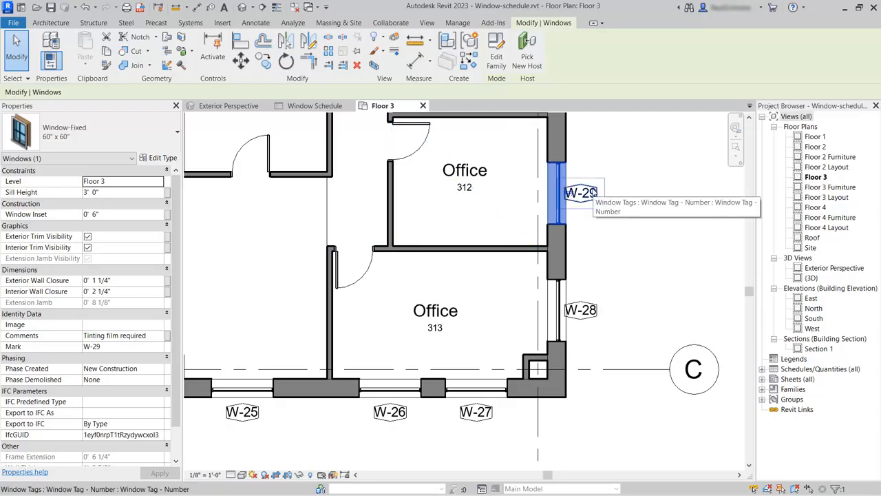
pyautogui.click(572, 301)
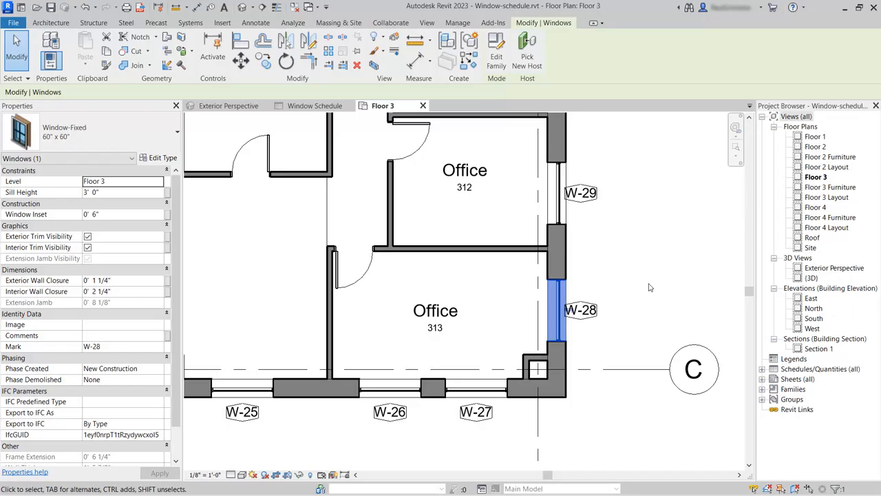
pyautogui.click(119, 337)
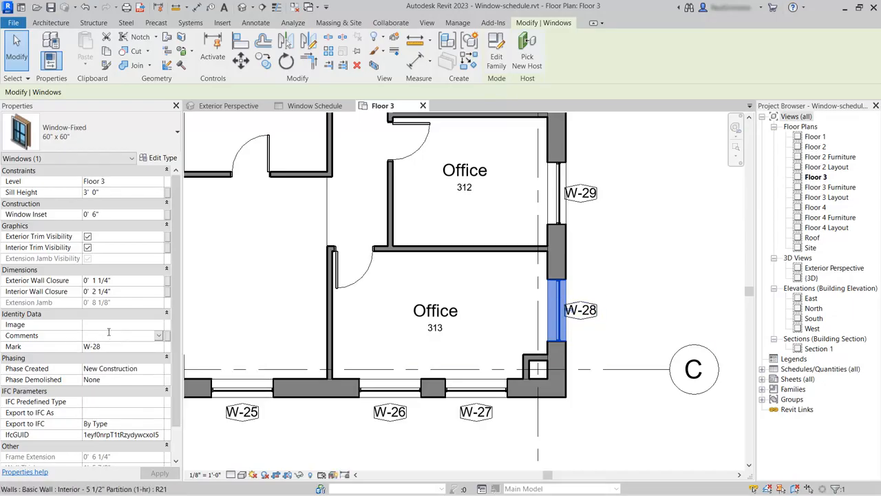
pyautogui.write('t')
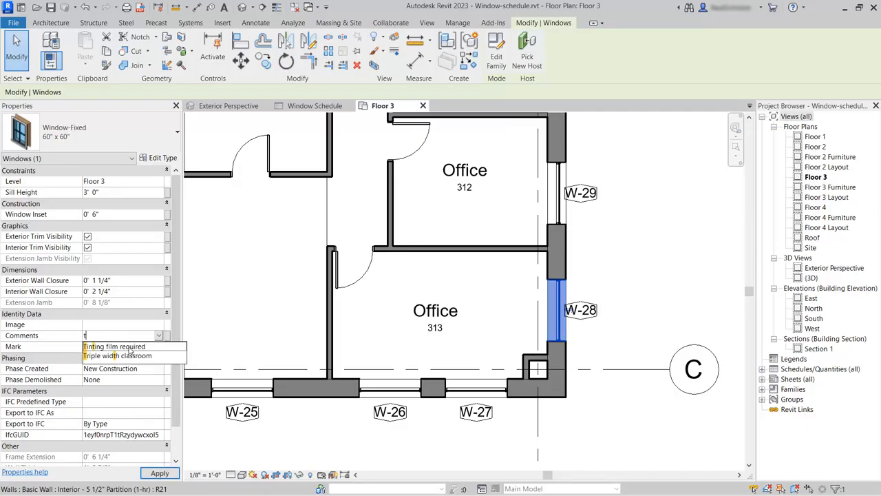
pyautogui.click(129, 347)
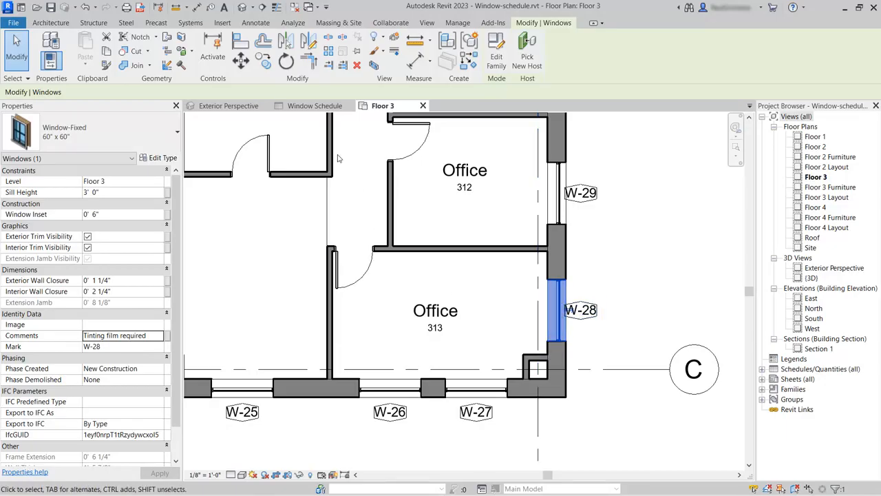
pyautogui.click(311, 106)
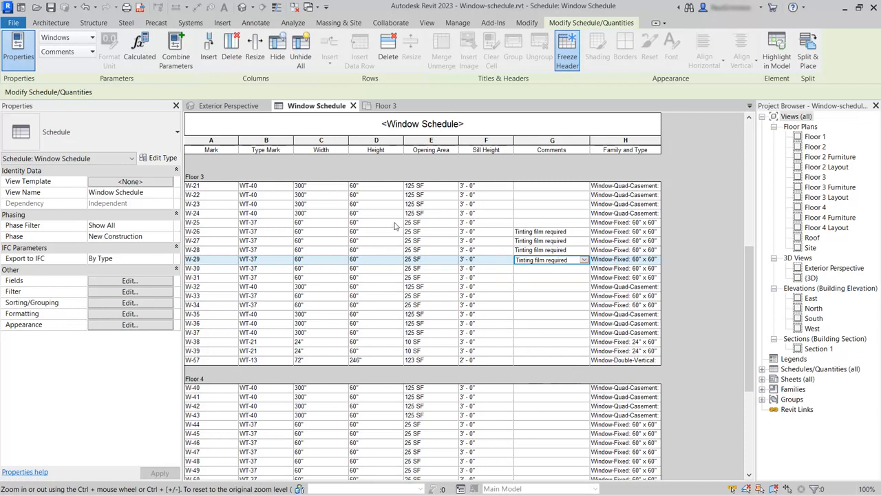
# On Floor 3, place a tagged copy of W-31's fixed window in the Conference Room east wall
pyautogui.click(386, 106)
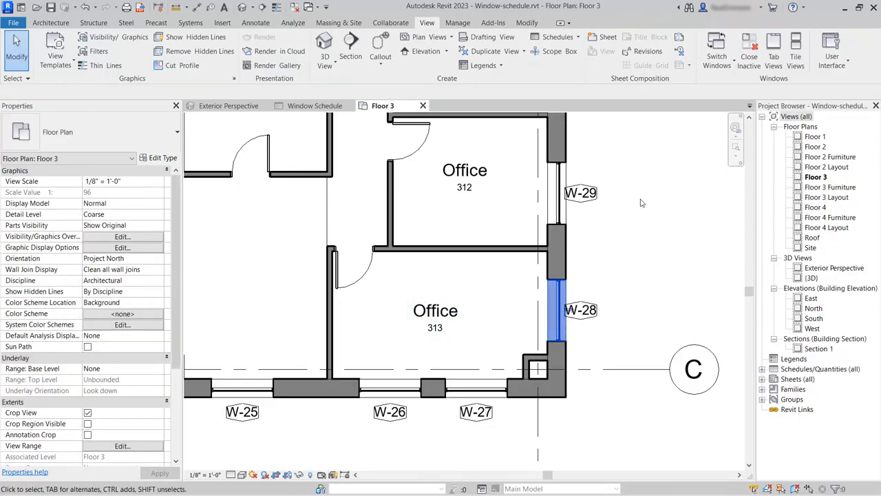
pyautogui.scroll(-5, 641, 204)
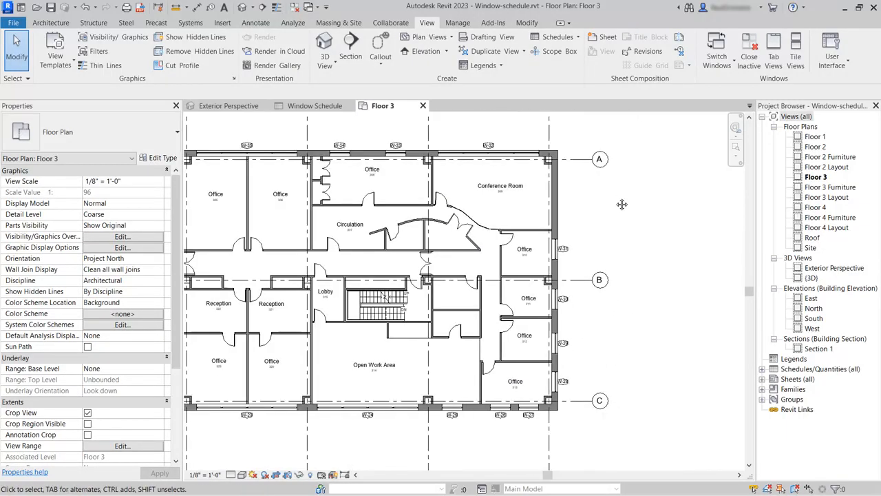
pyautogui.moveTo(617, 201); pyautogui.dragTo(589, 234, button='middle')
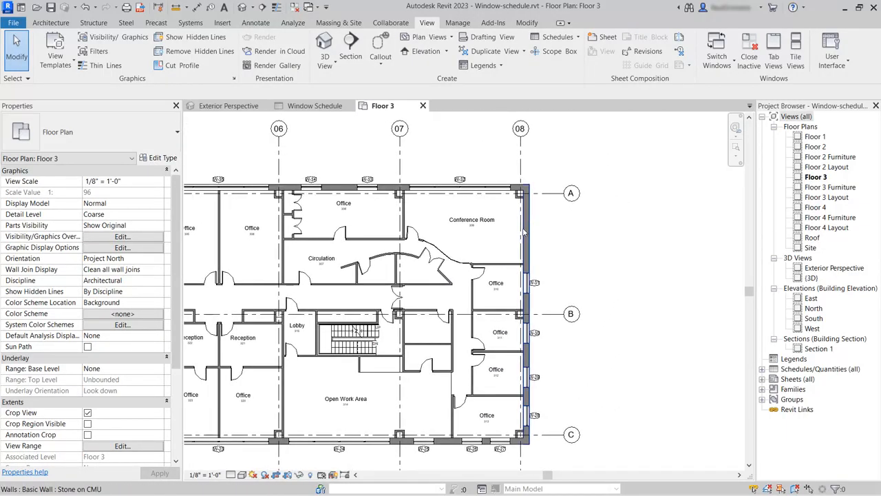
pyautogui.click(571, 287)
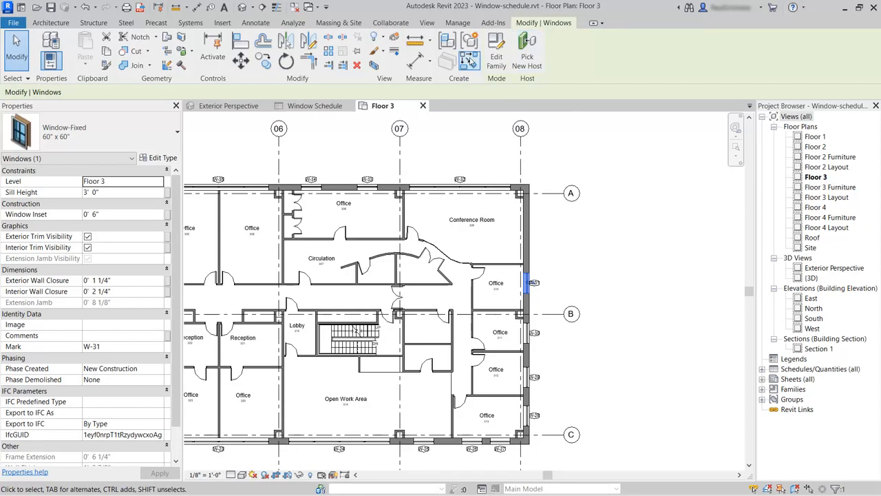
pyautogui.click(468, 62)
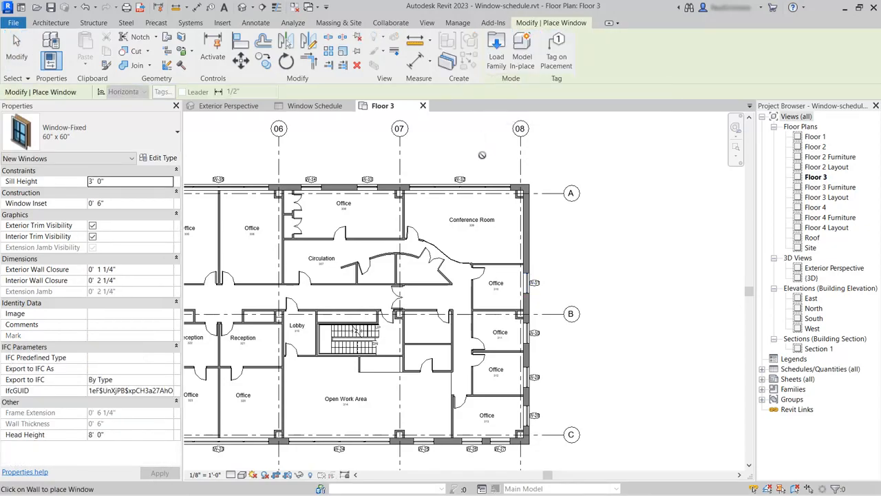
pyautogui.click(556, 58)
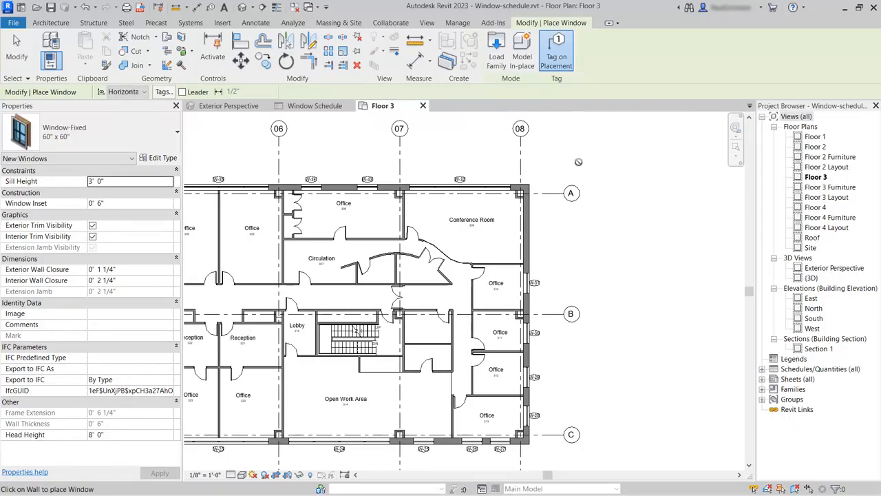
pyautogui.click(530, 227)
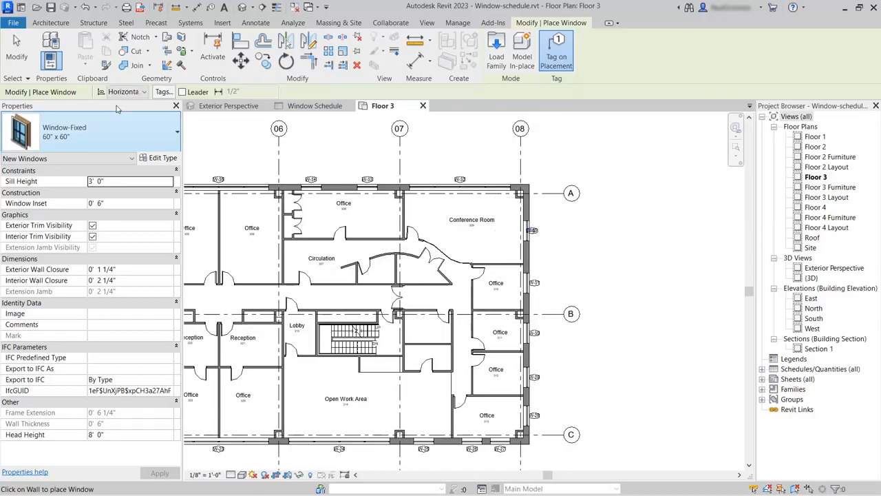
pyautogui.click(17, 50)
pyautogui.scroll(5, 551, 239)
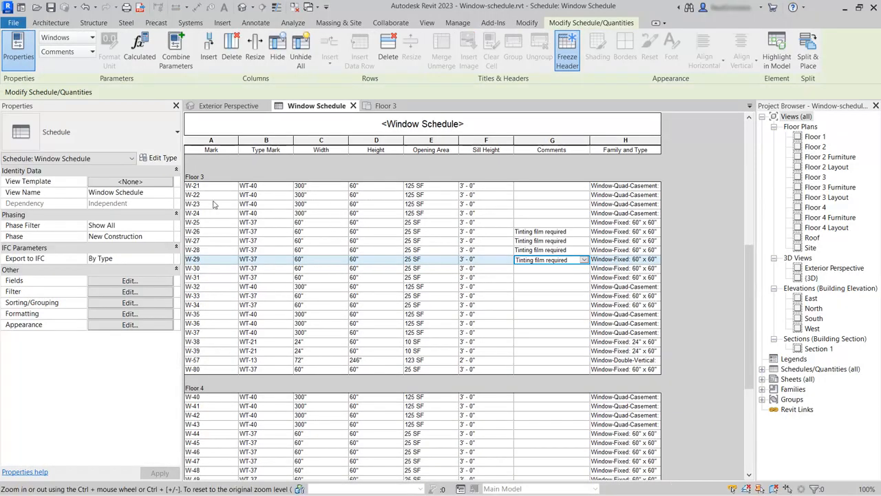
# Delete the W-80 row from the schedule, confirm removal, and check Floor 3
pyautogui.click(195, 371)
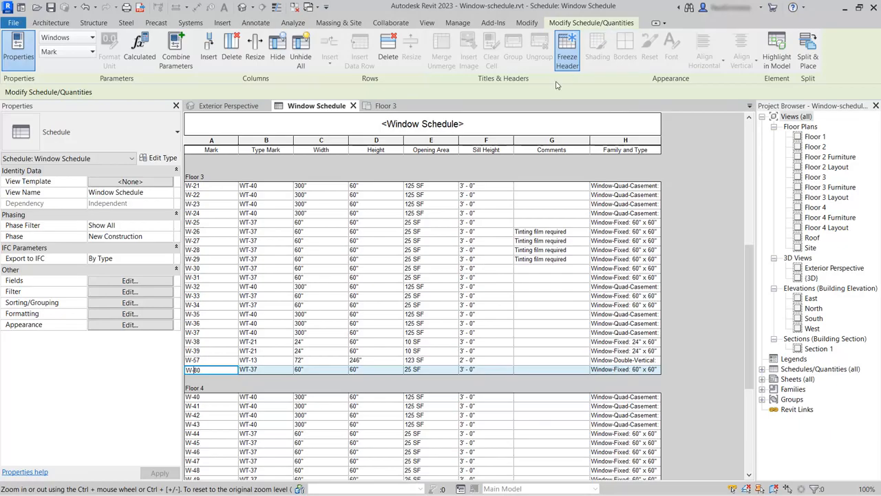
pyautogui.click(388, 48)
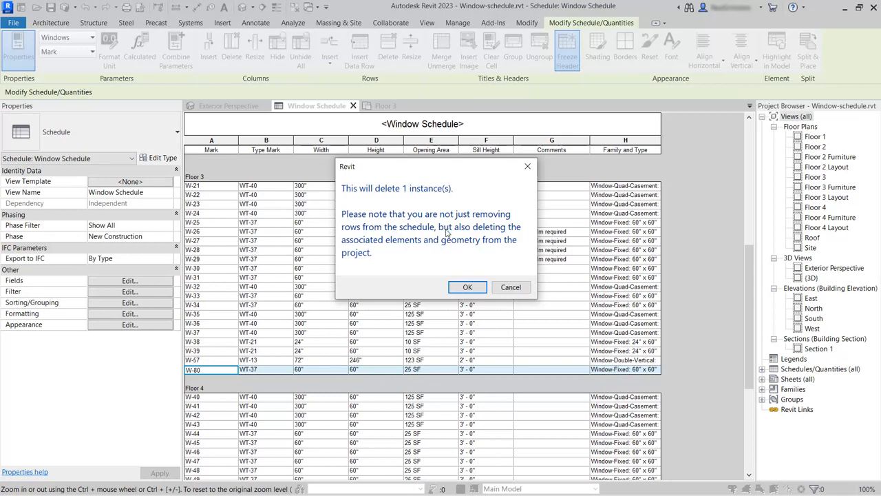
pyautogui.click(466, 288)
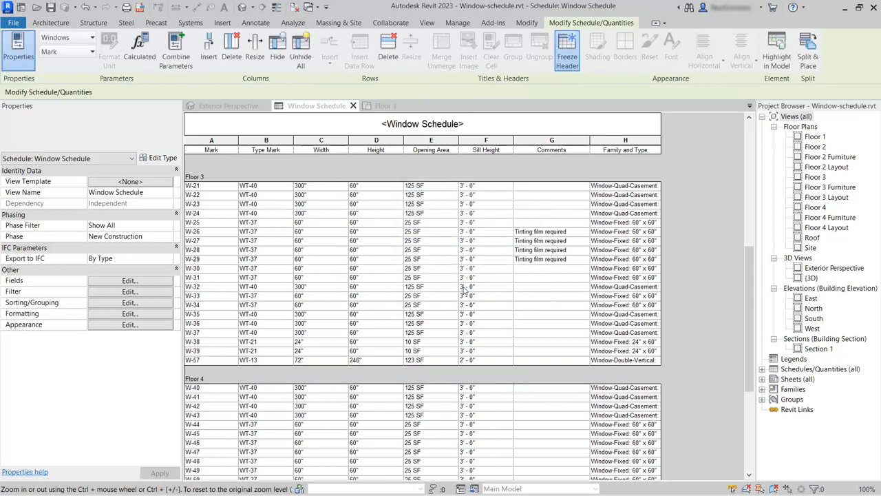
pyautogui.click(387, 106)
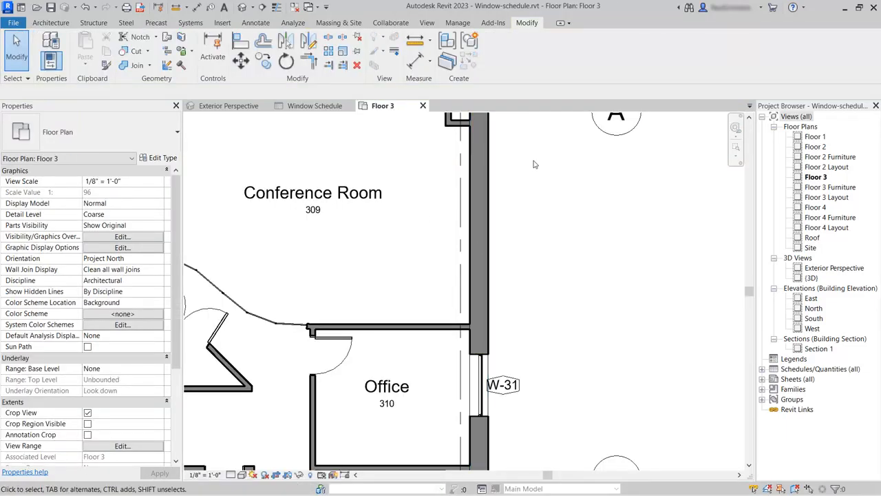